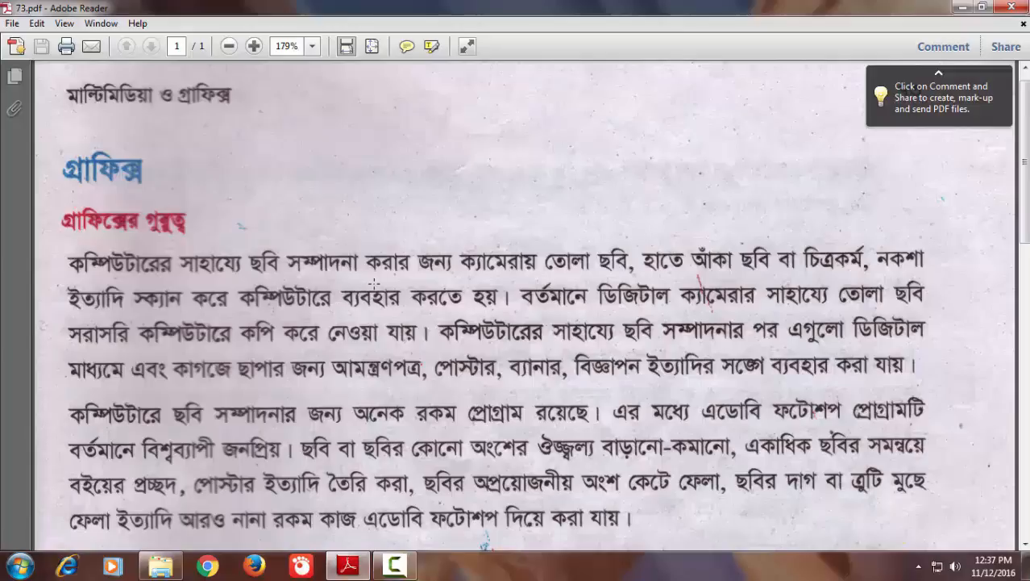
Read the graphics chapter in 73.pdf and launch Adobe Photoshop CS3 from the Adobe Master Collection CS3 programs
{"action": "scroll", "coordinate": [391, 274], "scroll_direction": "down", "scroll_amount": 4}
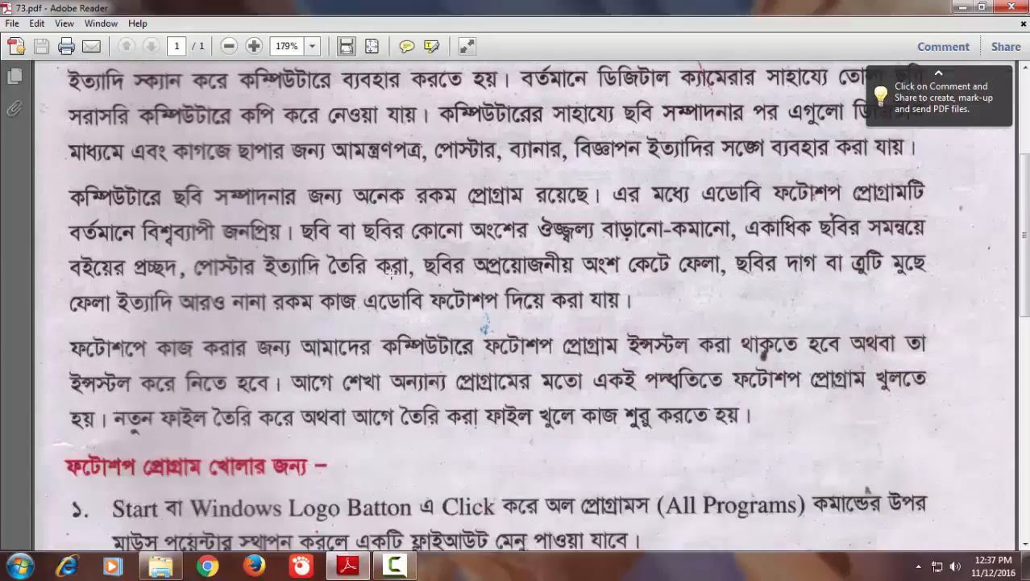
{"action": "scroll", "coordinate": [392, 273], "scroll_direction": "down", "scroll_amount": 2}
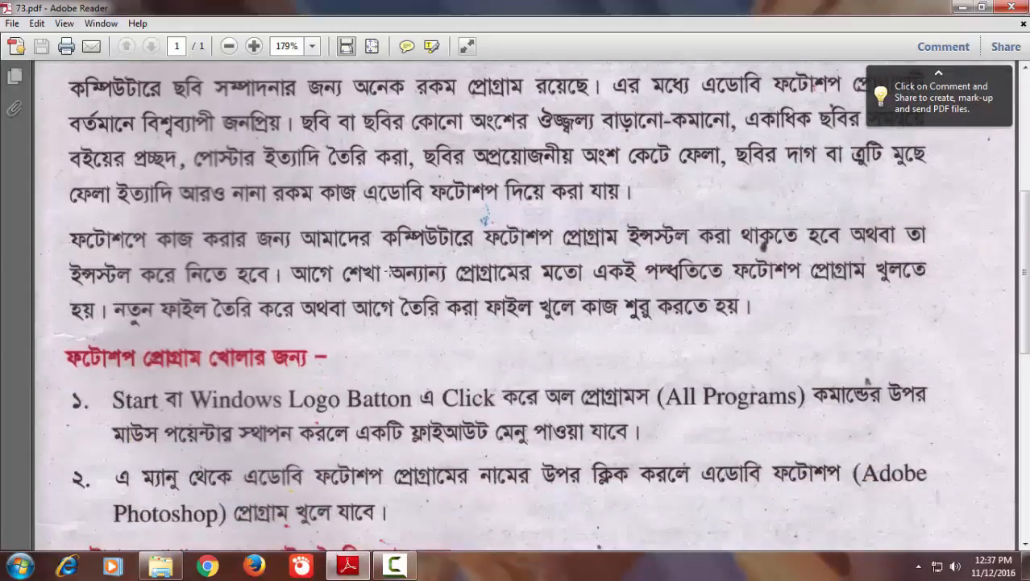
{"action": "left_click", "coordinate": [20, 567]}
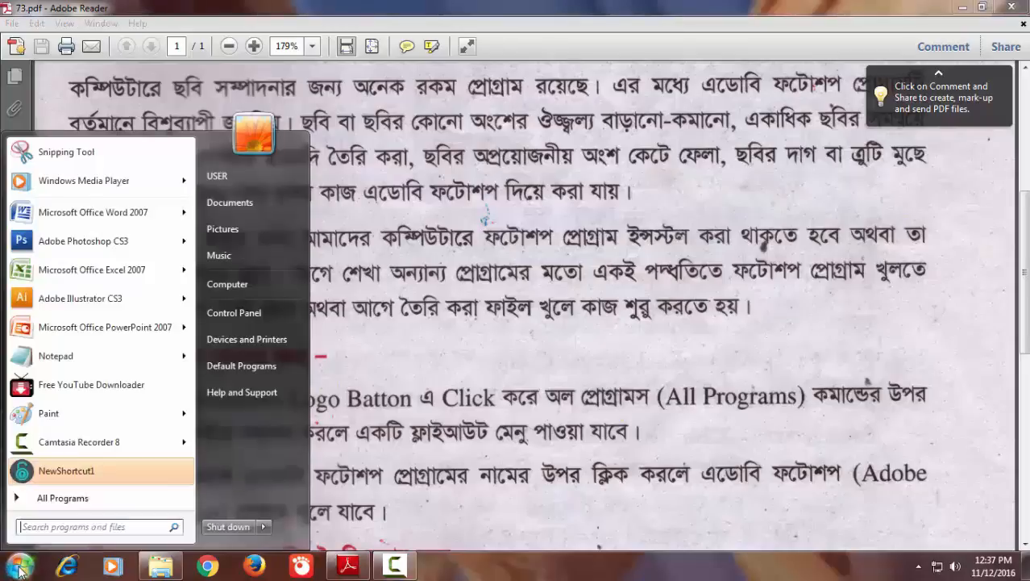
{"action": "left_click", "coordinate": [58, 498]}
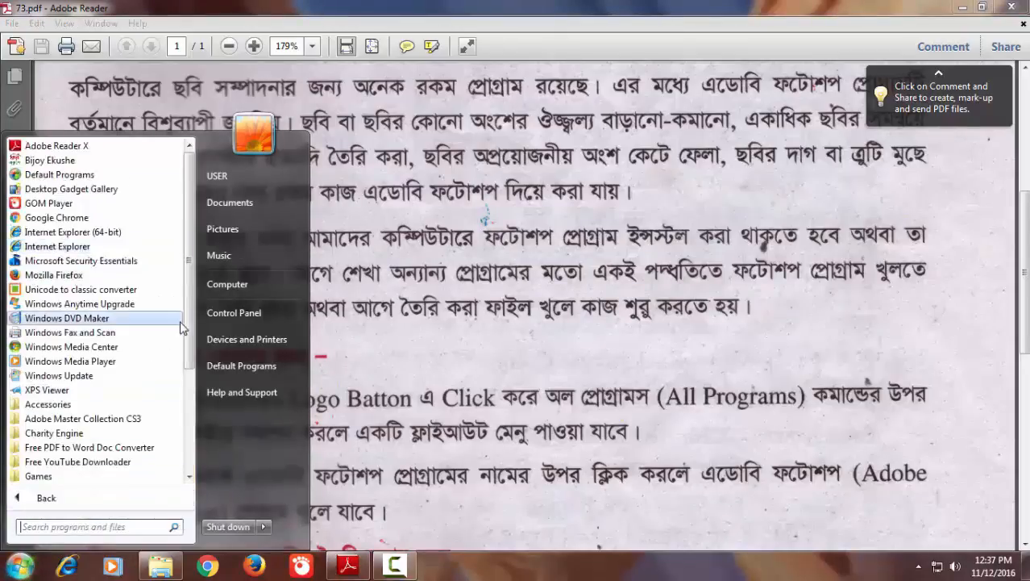
{"action": "left_click", "coordinate": [113, 419]}
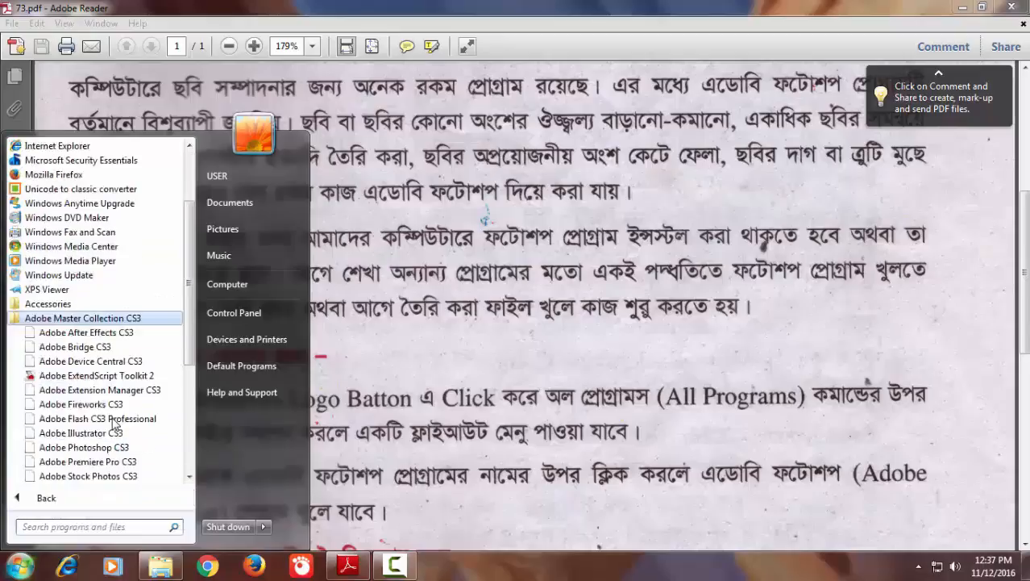
{"action": "left_click", "coordinate": [83, 448]}
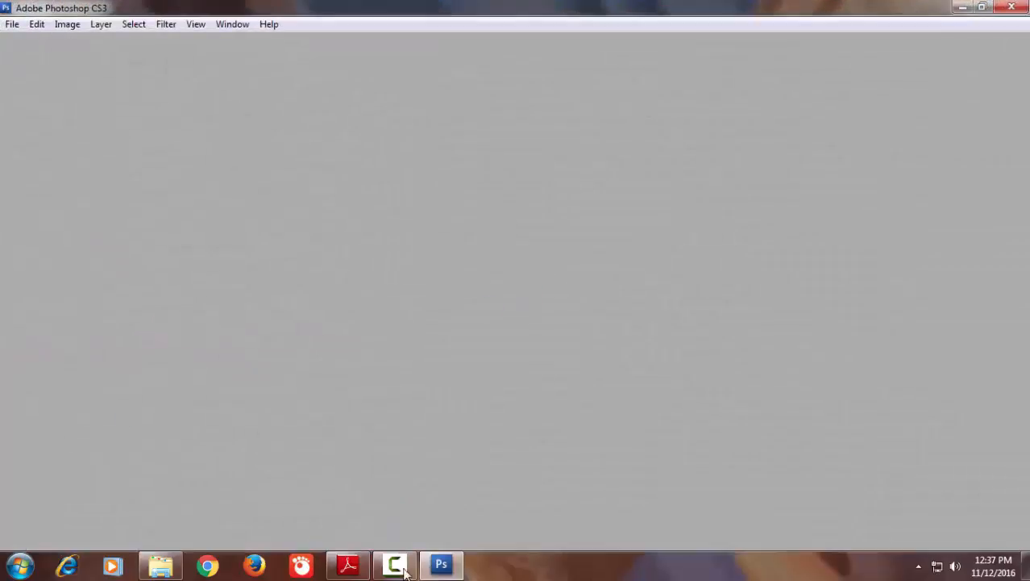
{"action": "left_click", "coordinate": [400, 573]}
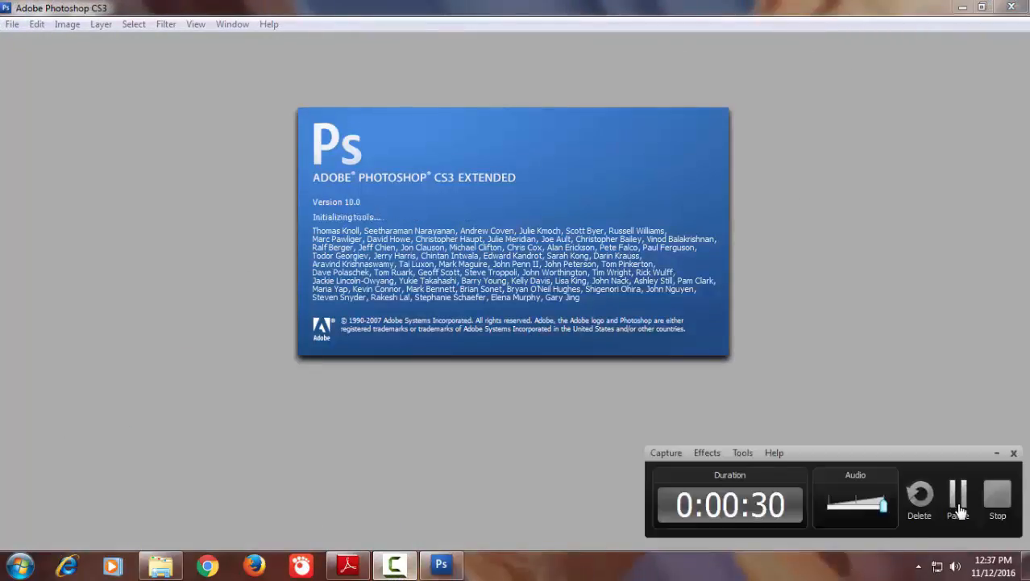
{"action": "left_click", "coordinate": [959, 507]}
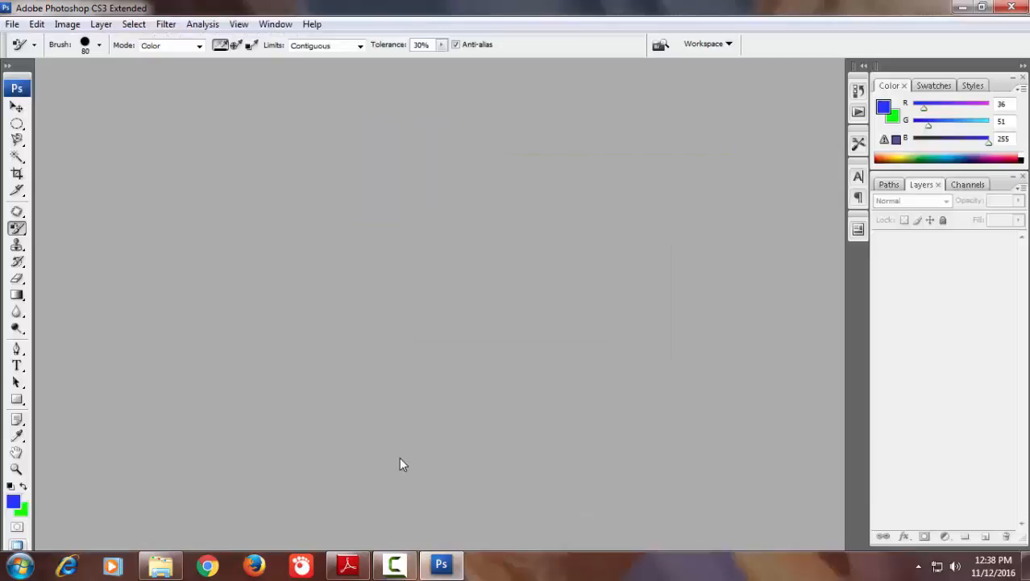
Check the new-file instructions in Adobe Reader, then start a new Photoshop document and name it practice
{"action": "left_click", "coordinate": [348, 565]}
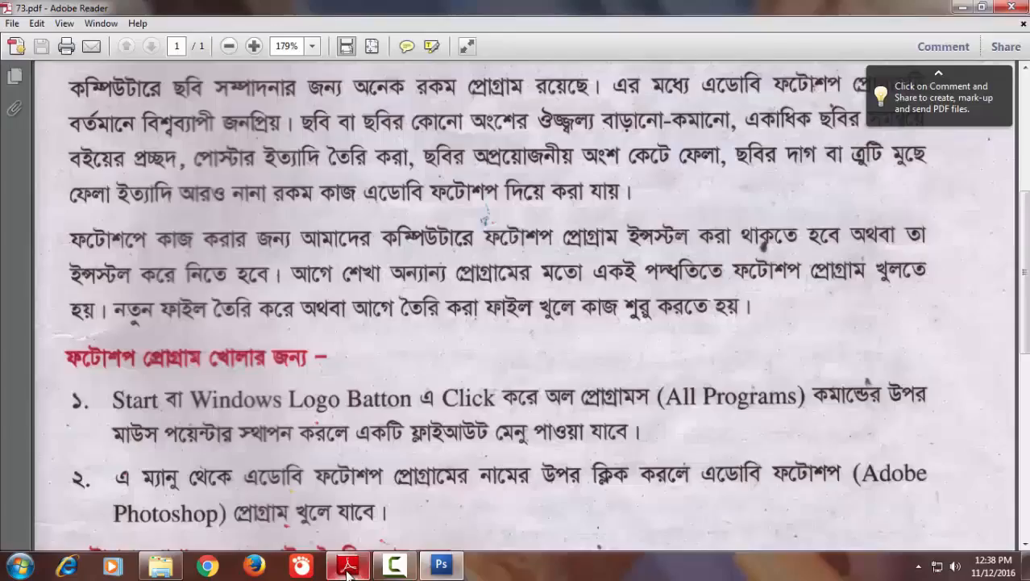
{"action": "scroll", "coordinate": [3, 357], "scroll_direction": "down", "scroll_amount": 3}
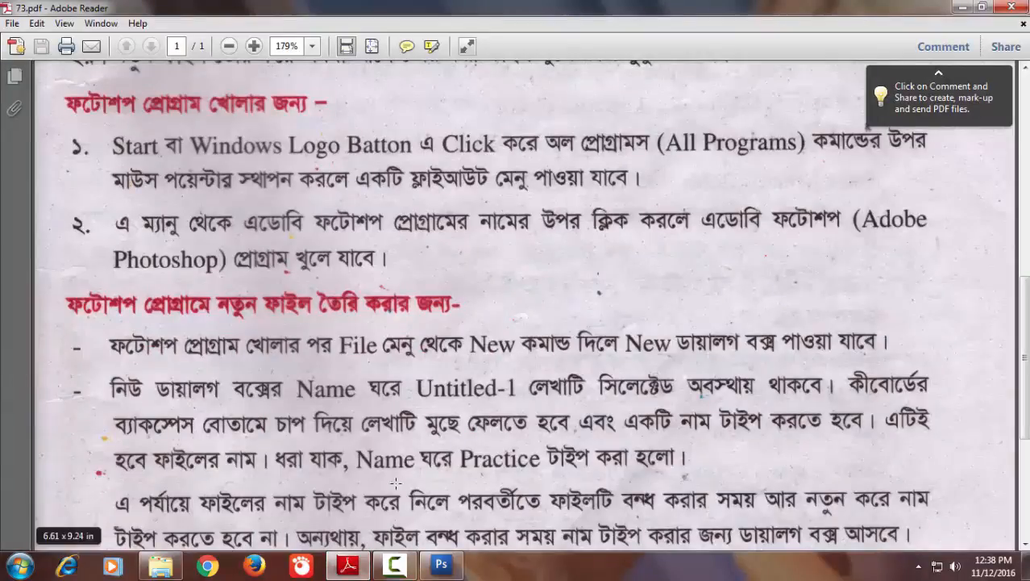
{"action": "left_click", "coordinate": [441, 565]}
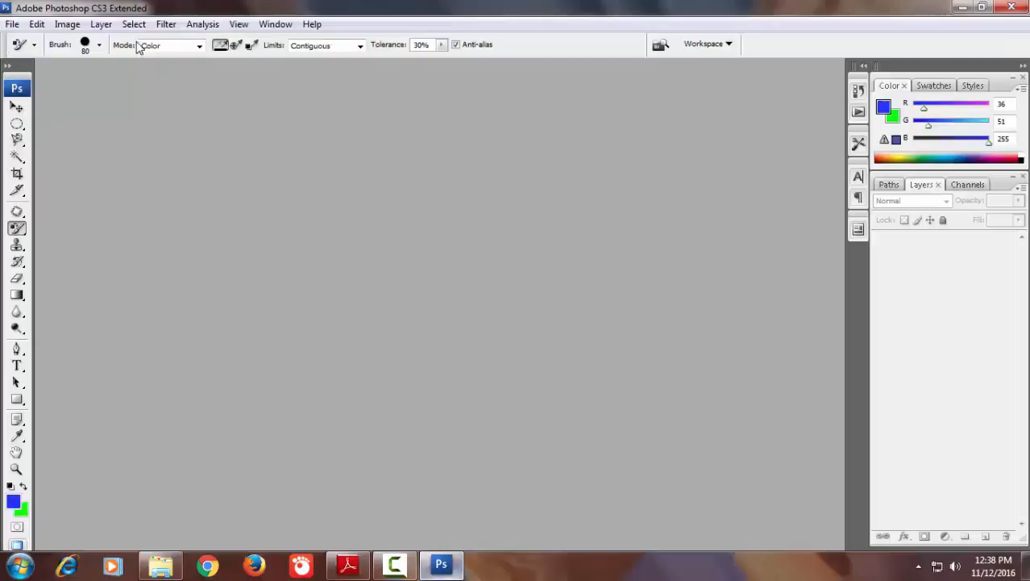
{"action": "left_click", "coordinate": [12, 24]}
{"action": "left_click", "coordinate": [27, 40]}
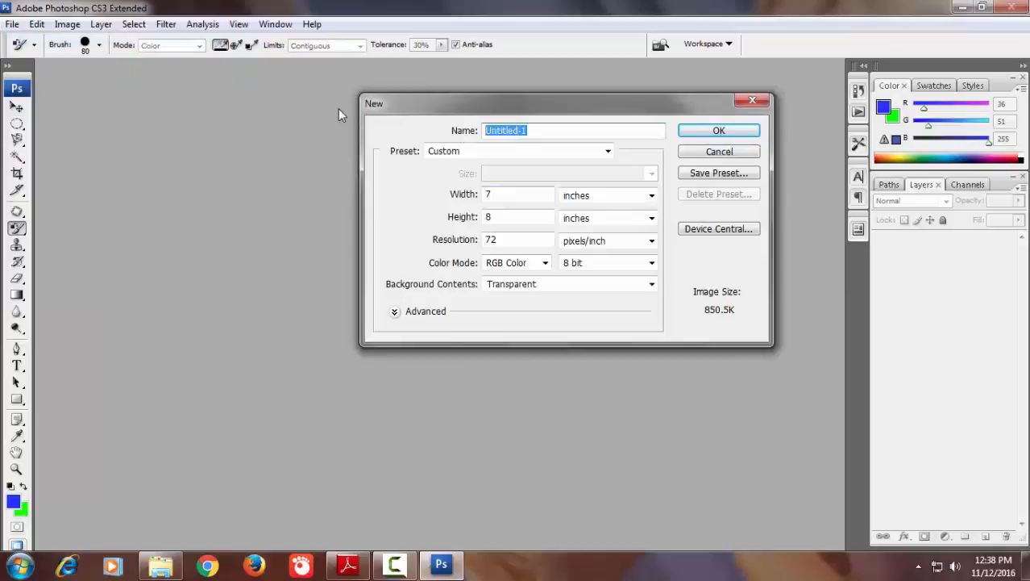
{"action": "type", "text": "practice"}
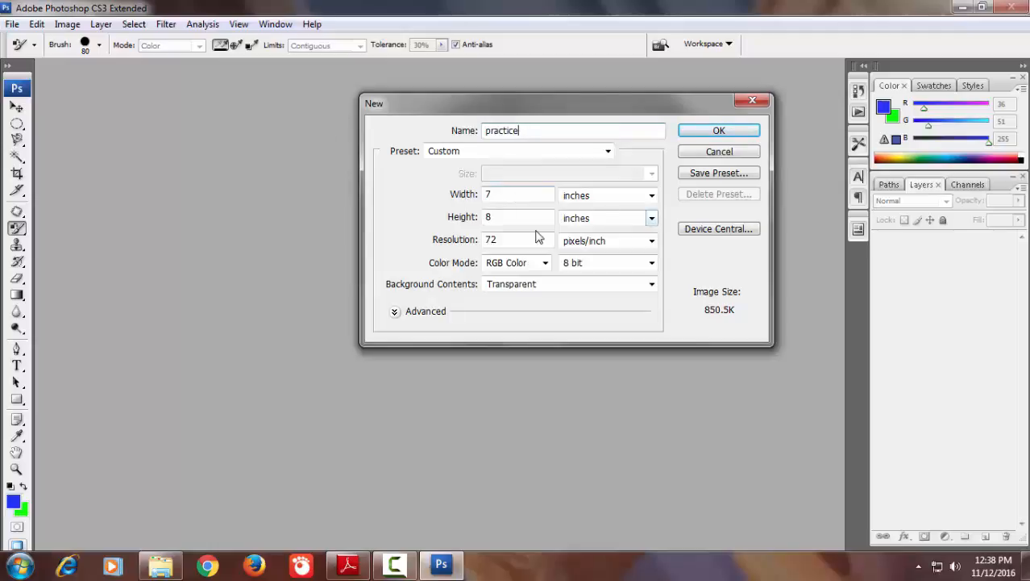
Review the width units, choose RGB Color mode and white background contents, and create the practice document
{"action": "left_click", "coordinate": [651, 195]}
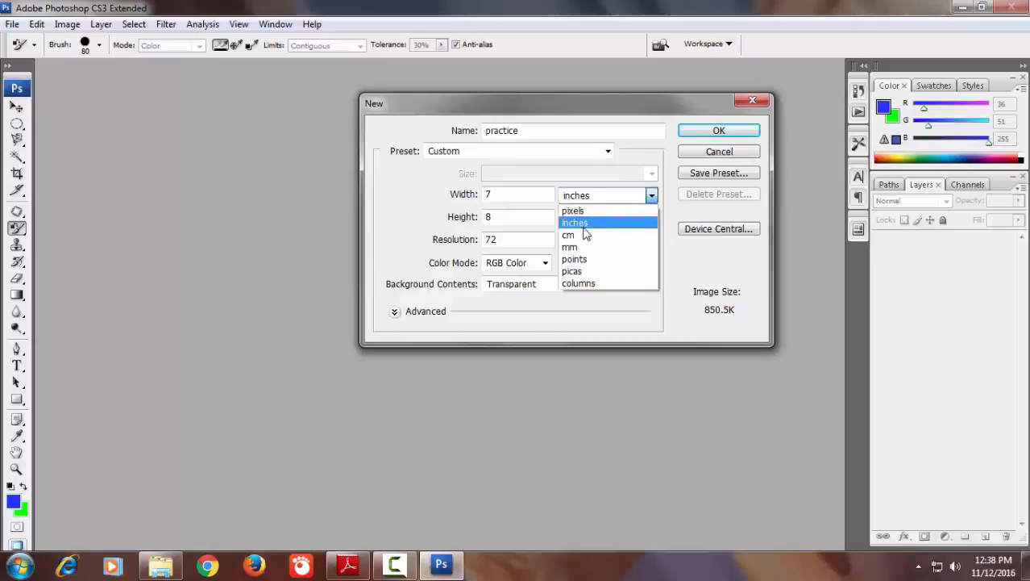
{"action": "left_click", "coordinate": [521, 243]}
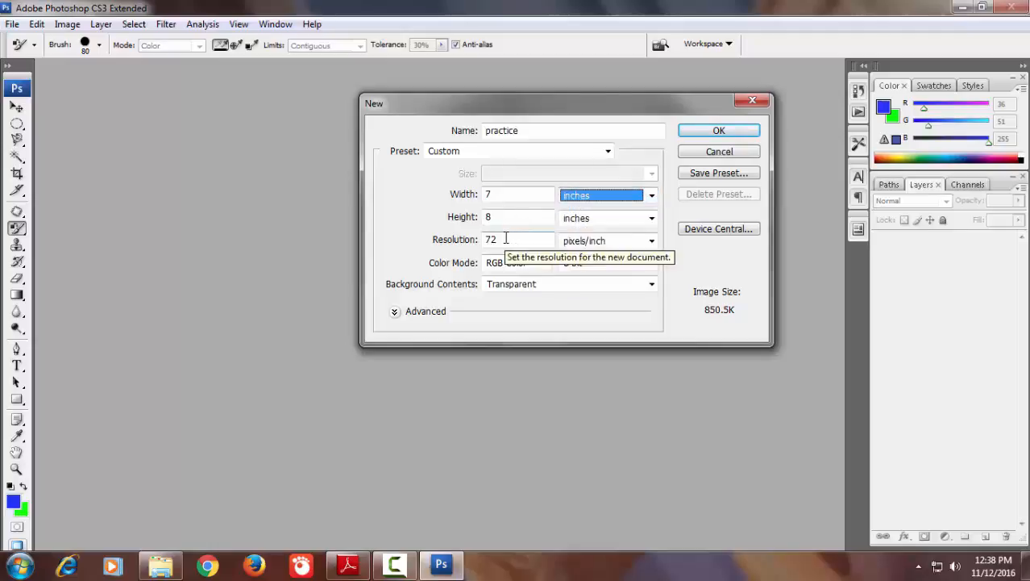
{"action": "left_click", "coordinate": [546, 265]}
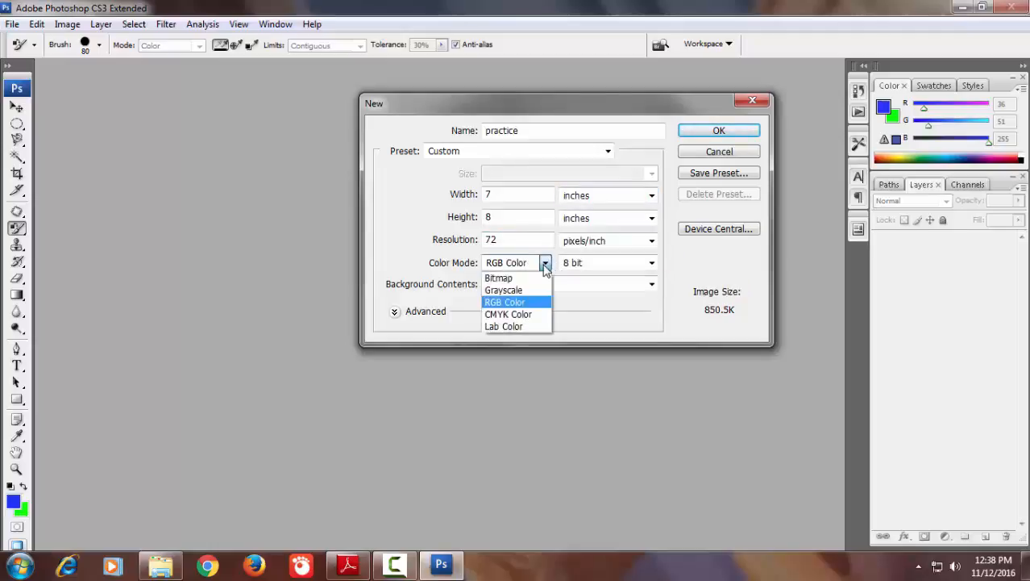
{"action": "left_click", "coordinate": [523, 303]}
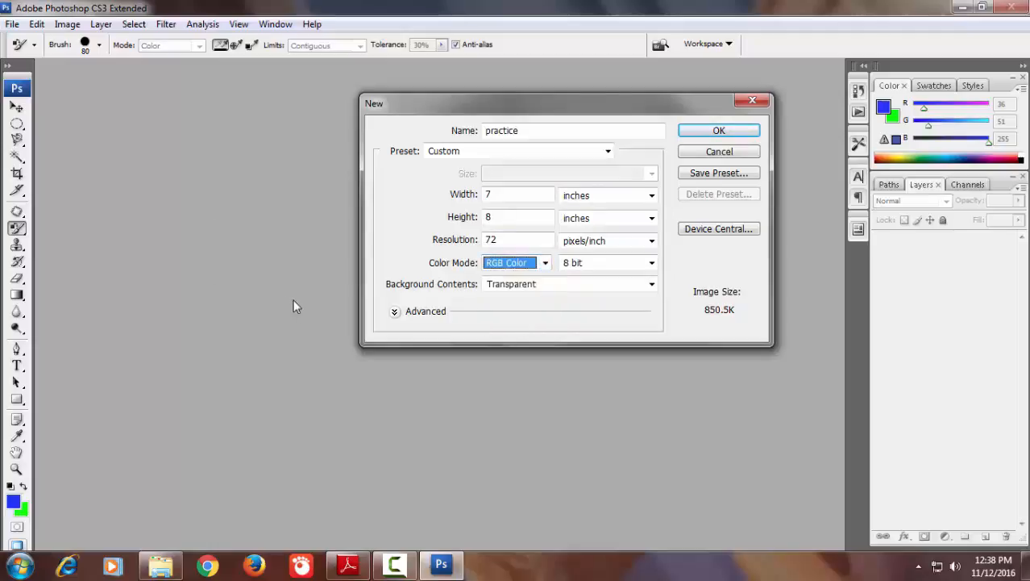
{"action": "left_click", "coordinate": [650, 287]}
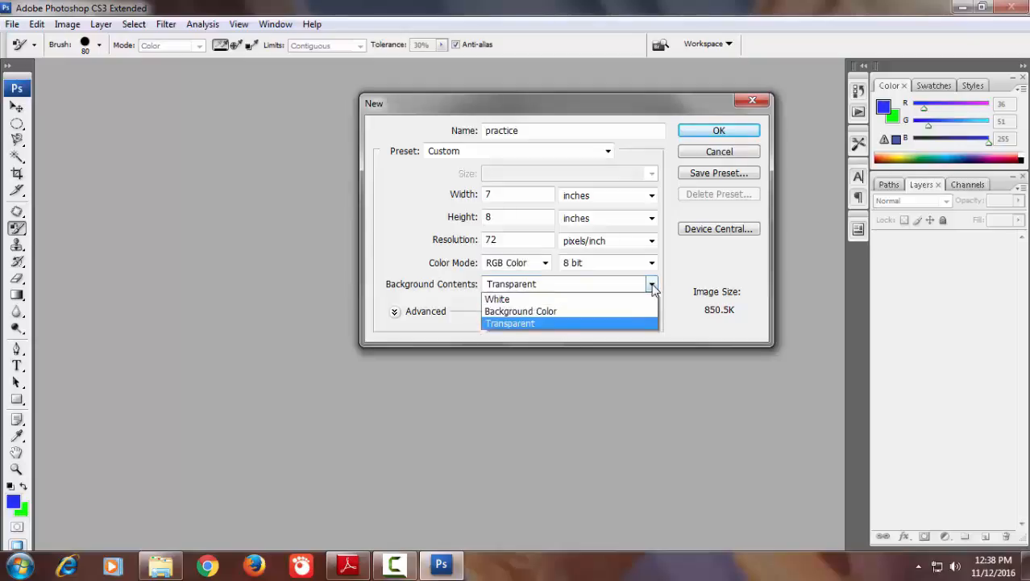
{"action": "left_click", "coordinate": [569, 299]}
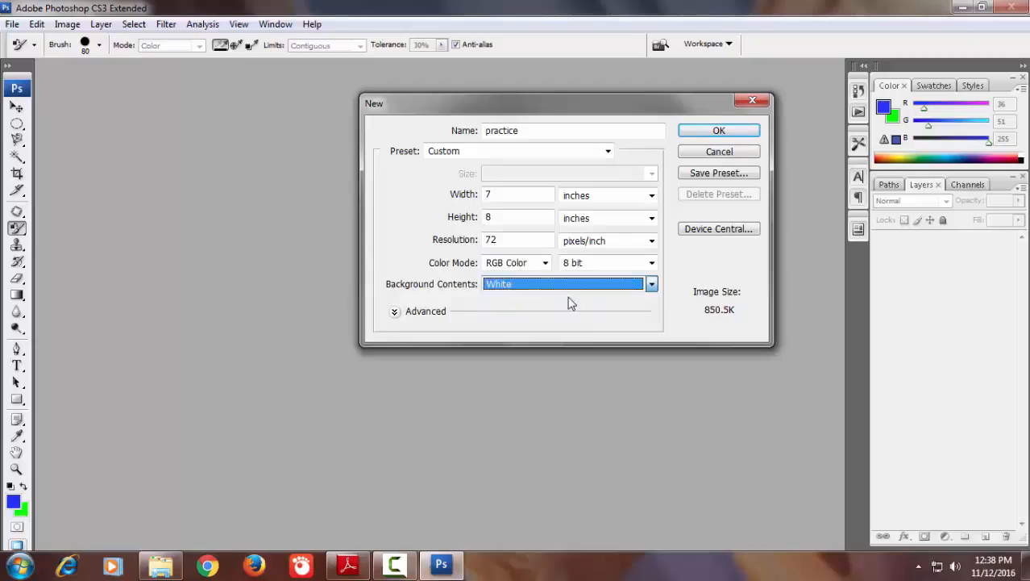
{"action": "left_click", "coordinate": [712, 134]}
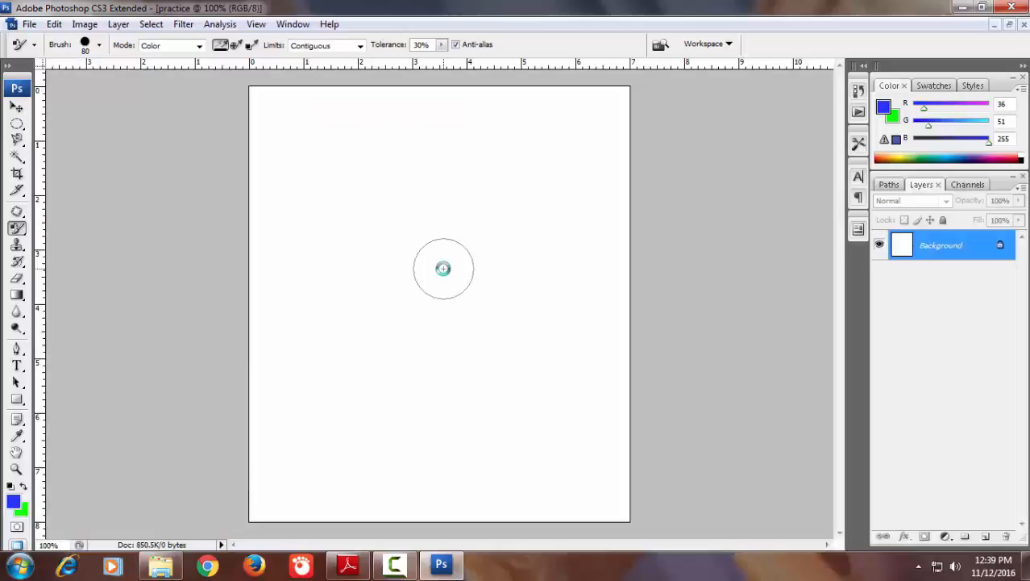
Restore the practice window to floating size, create a second document with Background Color contents, and move its window beside the first
{"action": "left_click", "coordinate": [1011, 26]}
{"action": "left_click", "coordinate": [13, 24]}
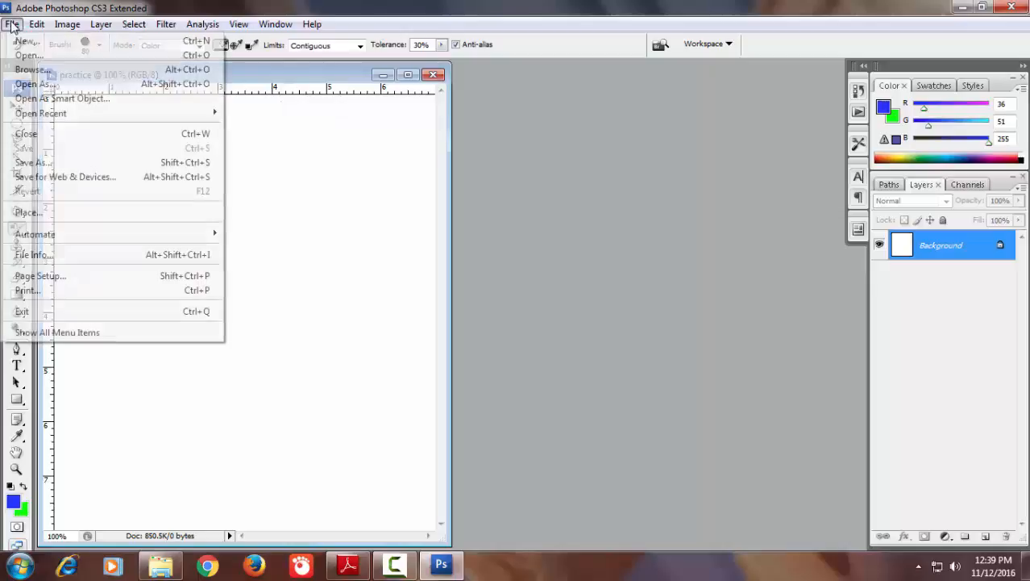
{"action": "left_click", "coordinate": [28, 39]}
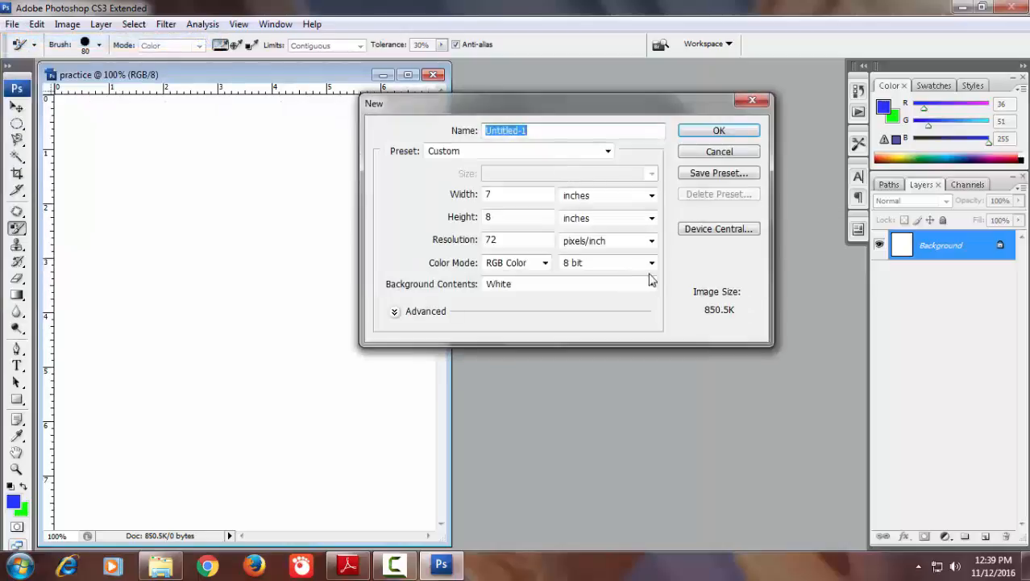
{"action": "left_click", "coordinate": [652, 283]}
{"action": "left_click", "coordinate": [553, 309]}
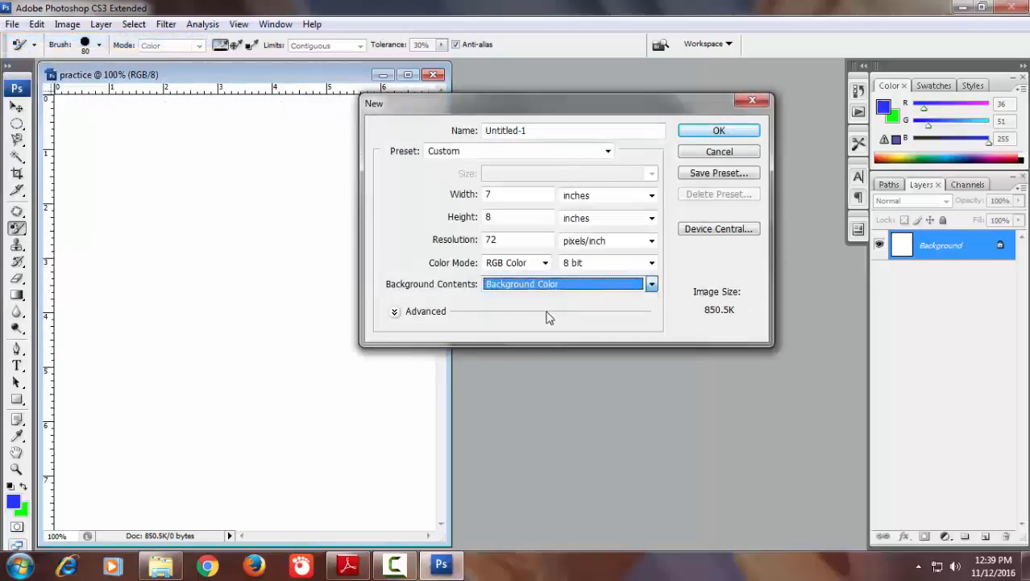
{"action": "left_click", "coordinate": [718, 131]}
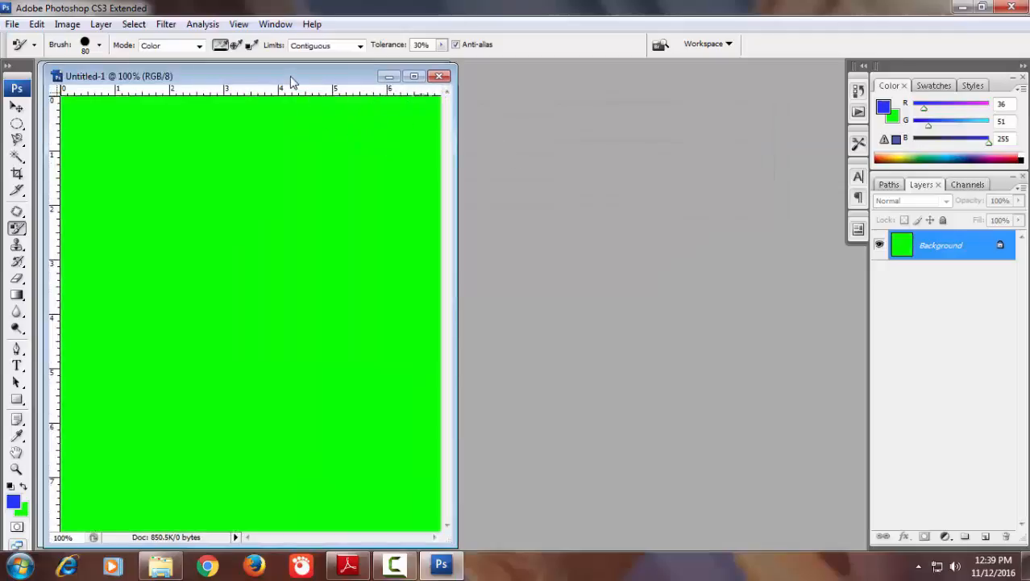
{"action": "left_click_drag", "start_coordinate": [291, 80], "coordinate": [535, 102]}
Create a third document with transparent background contents and place its window beside the green one
{"action": "left_click", "coordinate": [12, 23]}
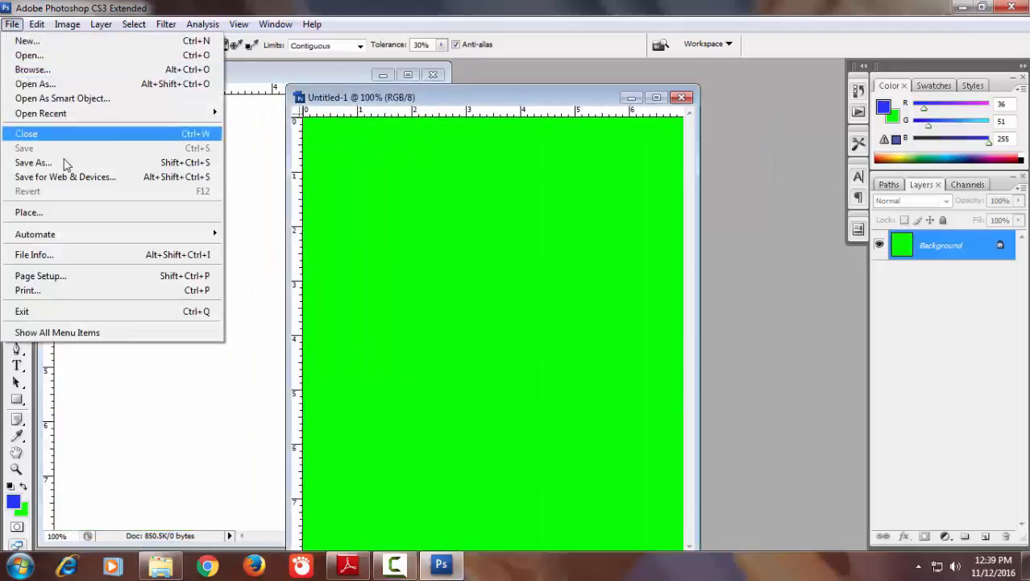
{"action": "left_click", "coordinate": [29, 41]}
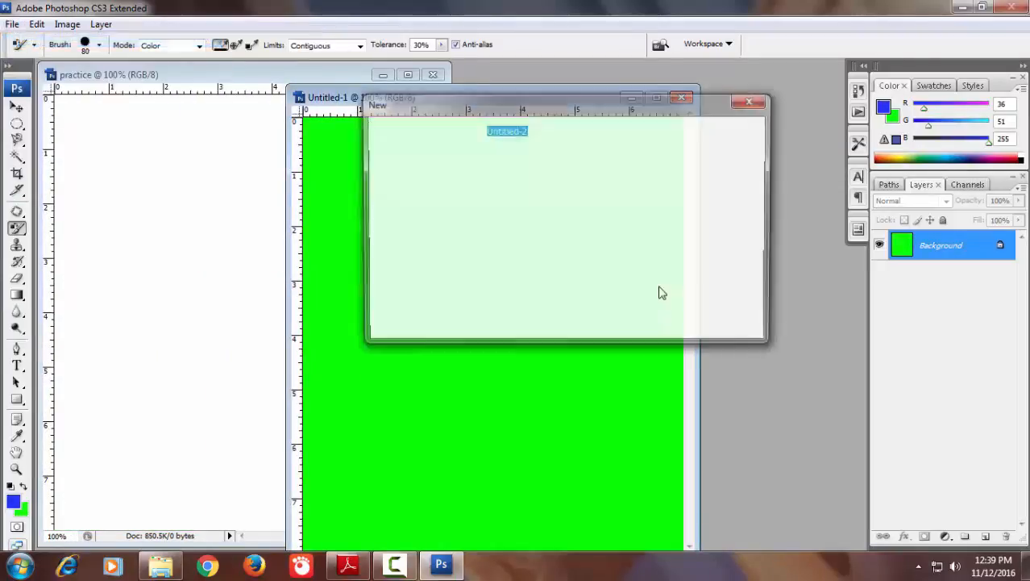
{"action": "left_click", "coordinate": [651, 284]}
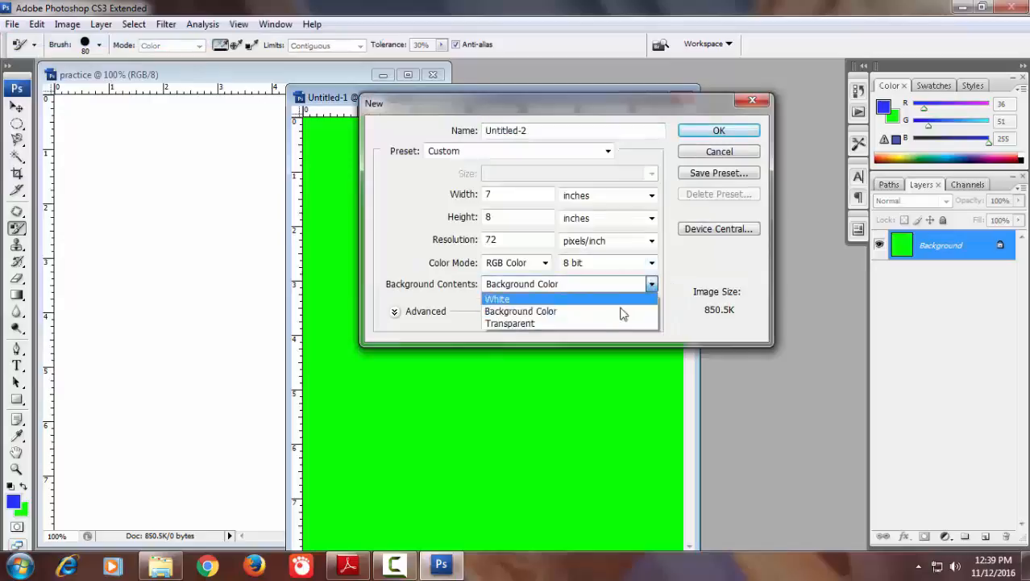
{"action": "left_click", "coordinate": [547, 324]}
{"action": "left_click", "coordinate": [704, 134]}
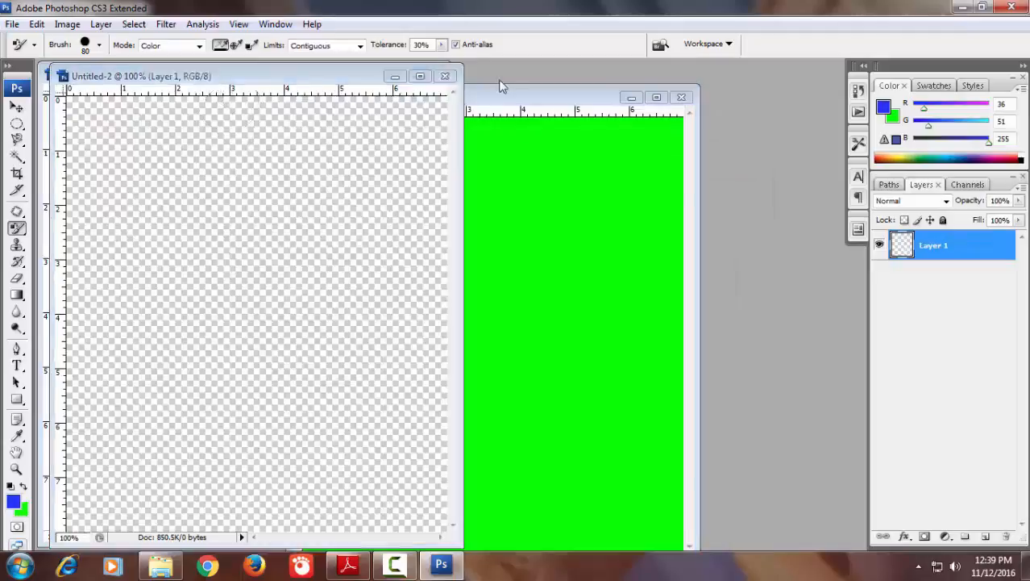
{"action": "left_click_drag", "start_coordinate": [229, 74], "coordinate": [637, 73]}
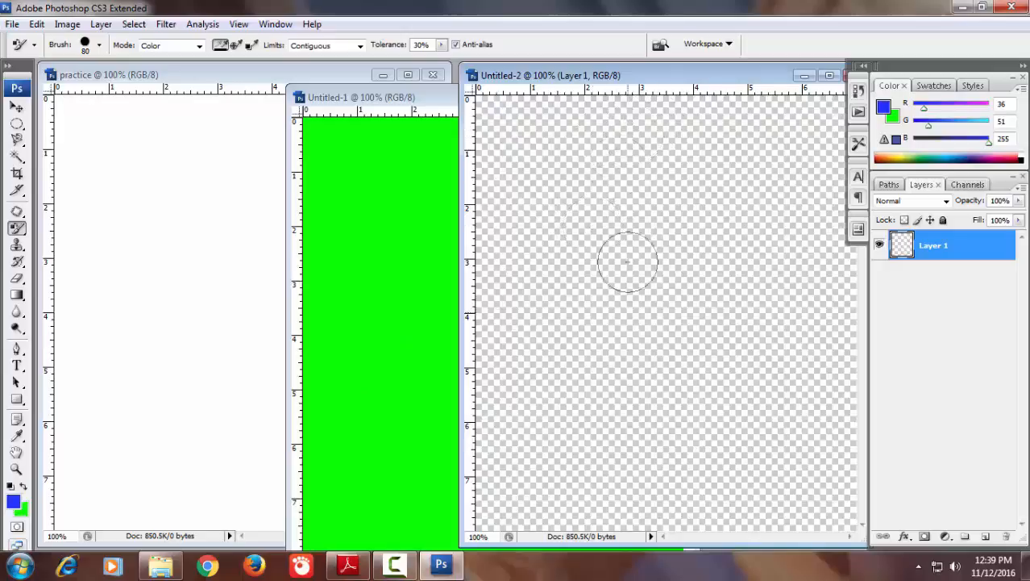
{"action": "left_click", "coordinate": [395, 566]}
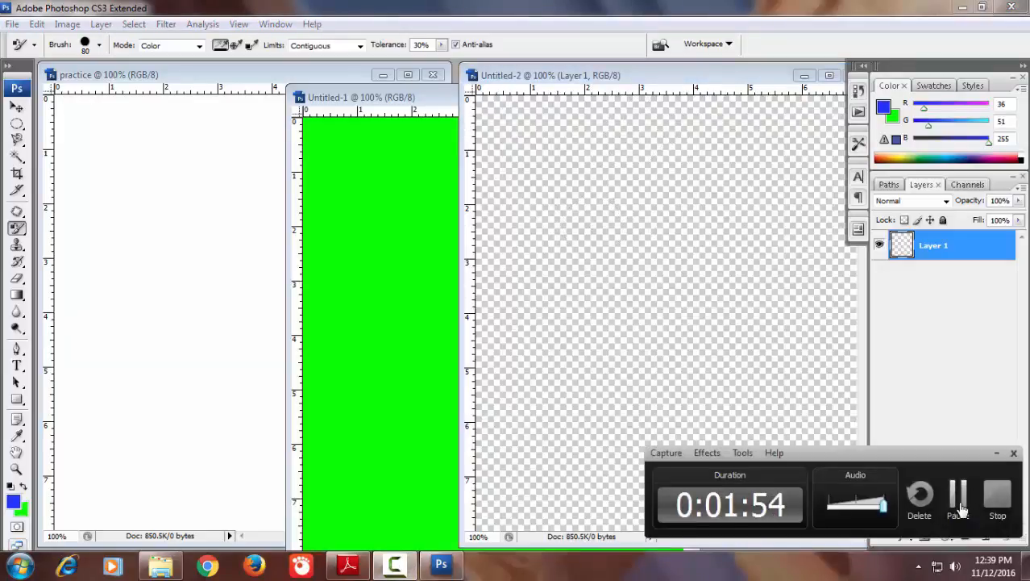
{"action": "left_click", "coordinate": [958, 494]}
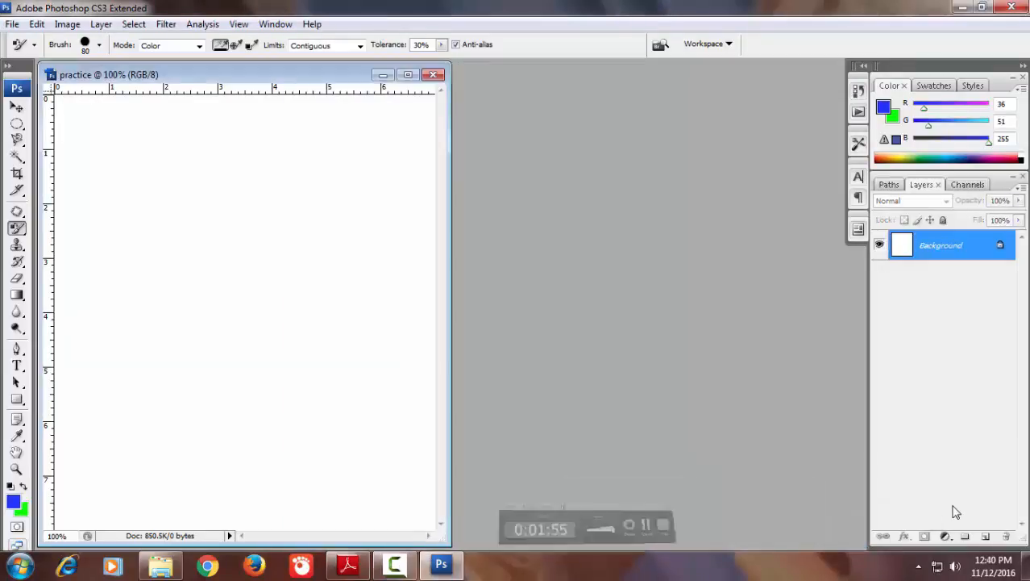
Maximize the practice document window and bring Photoshop back to the front after viewing 75.pdf in Adobe Reader
{"action": "double_click", "coordinate": [309, 77]}
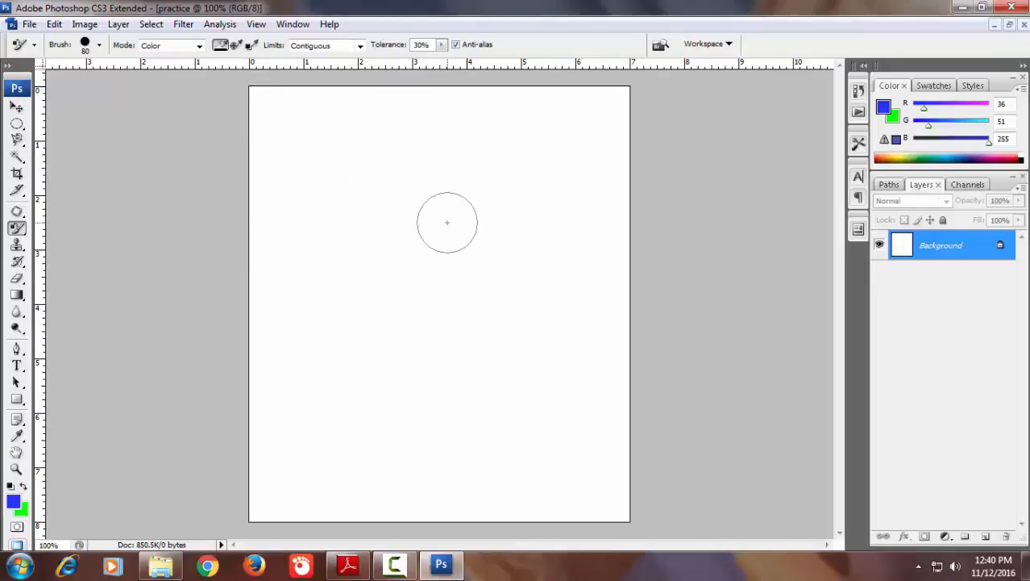
{"action": "left_click", "coordinate": [394, 565]}
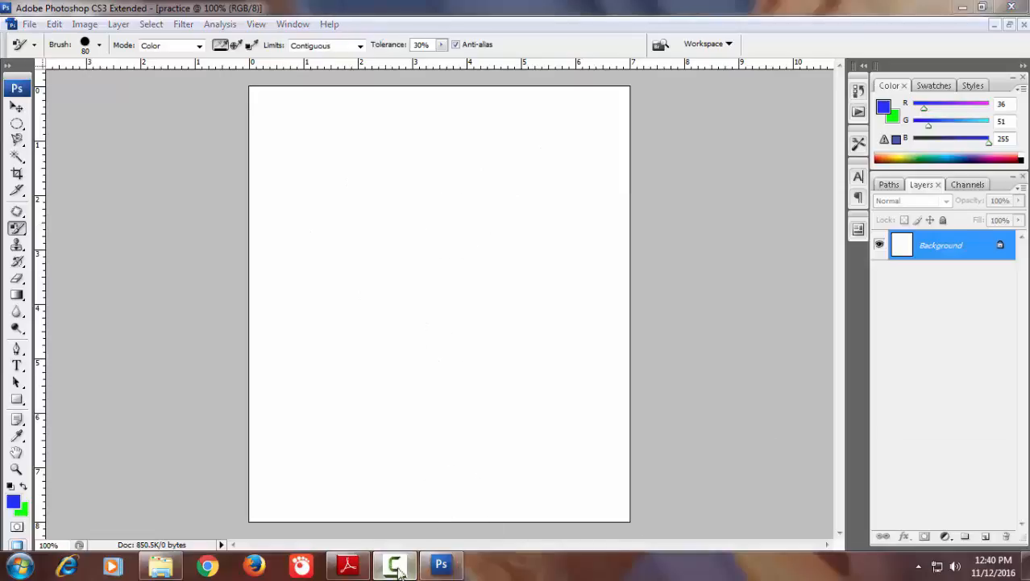
{"action": "left_click", "coordinate": [962, 510]}
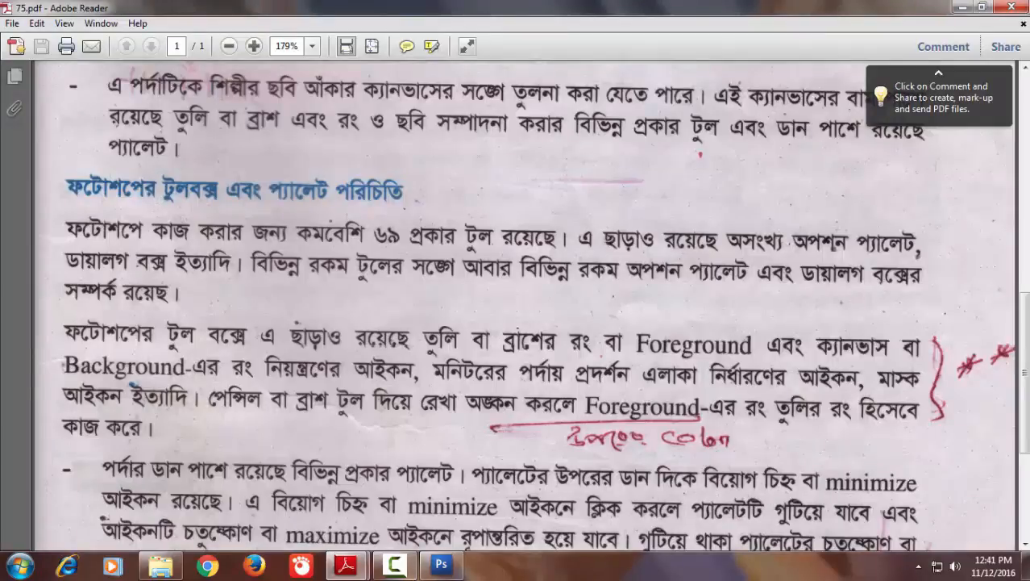
{"action": "left_click", "coordinate": [441, 564]}
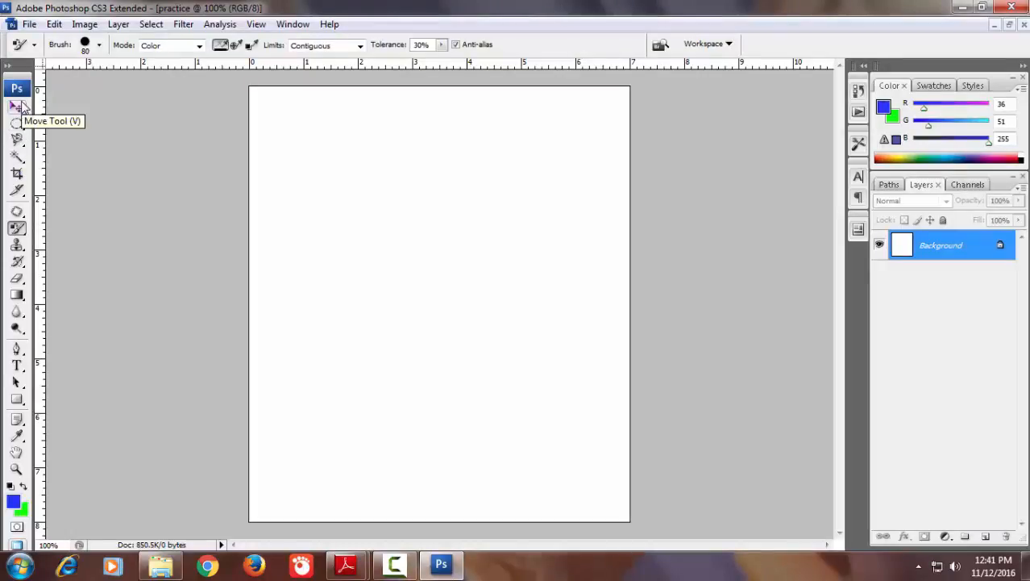
Try the two-column toolbox layout, restore the single column, and undock the toolbox so it floats over the workspace
{"action": "left_click", "coordinate": [7, 65]}
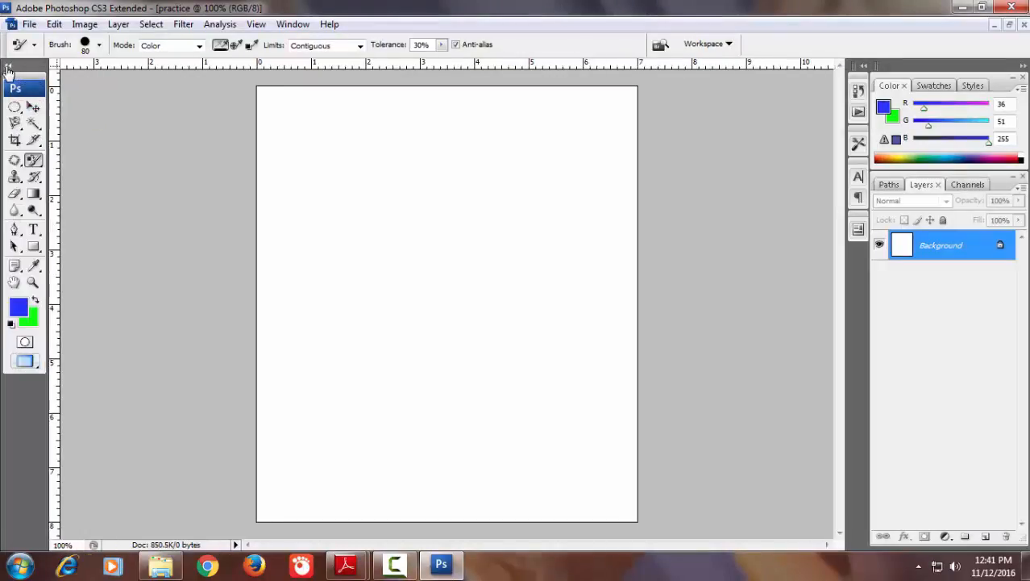
{"action": "left_click", "coordinate": [7, 66]}
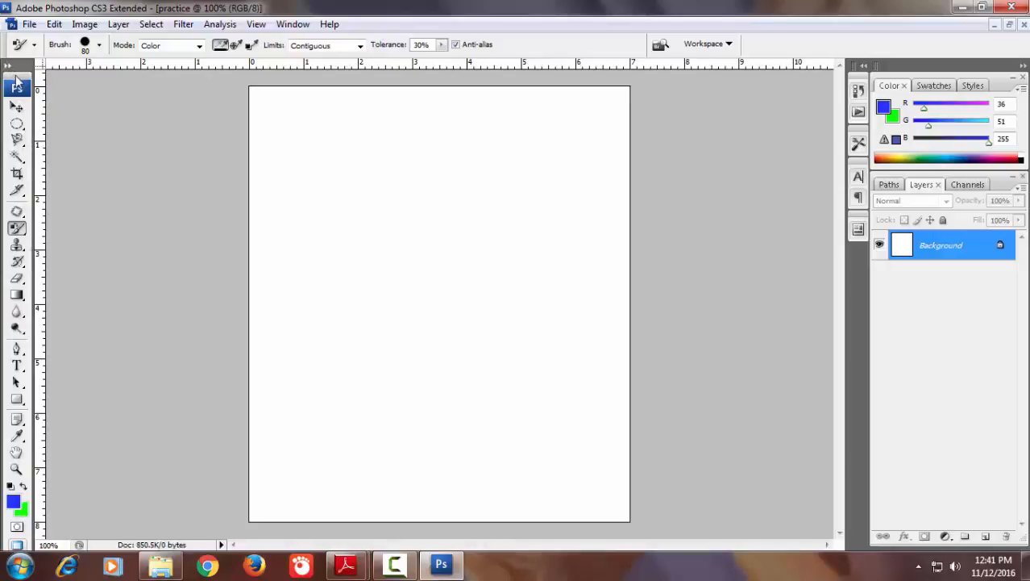
{"action": "mouse_move", "coordinate": [16, 77]}
{"action": "left_mouse_down"}
{"action": "mouse_move", "coordinate": [118, 69]}
{"action": "mouse_move", "coordinate": [754, 101]}
{"action": "mouse_move", "coordinate": [98, 66]}
{"action": "mouse_move", "coordinate": [9, 72]}
{"action": "left_mouse_up"}
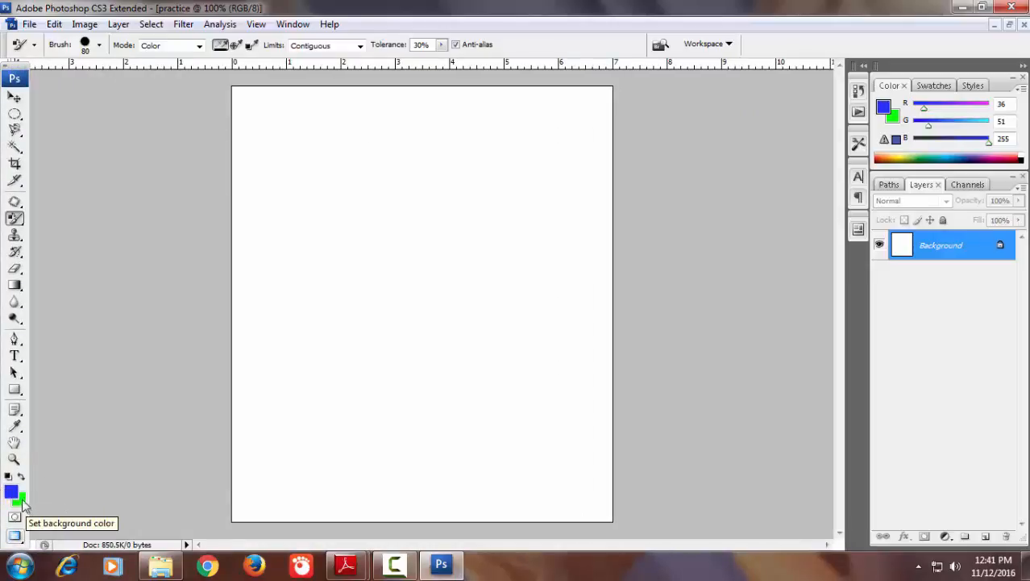
{"action": "left_click", "coordinate": [394, 564]}
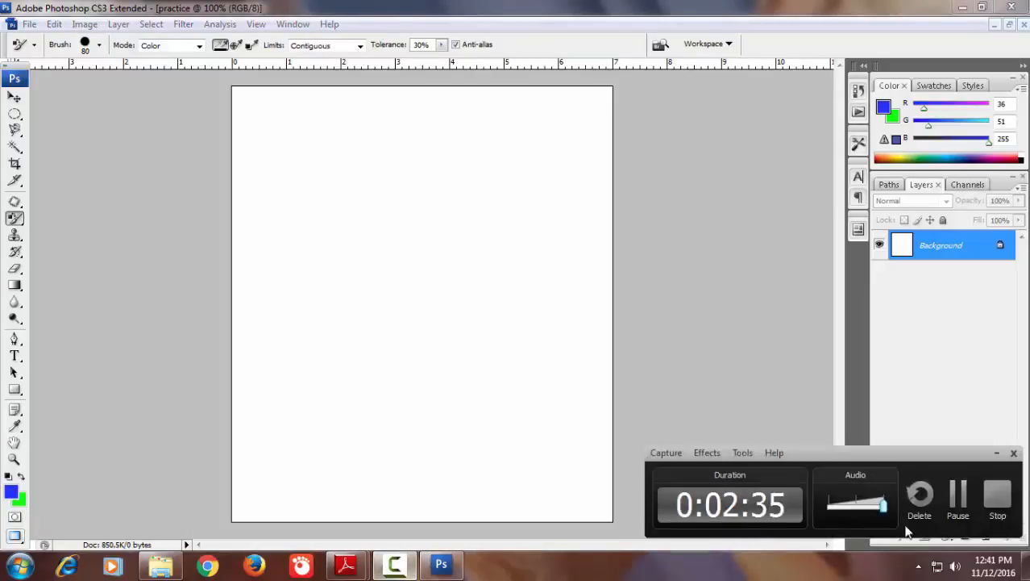
{"action": "left_click", "coordinate": [957, 500]}
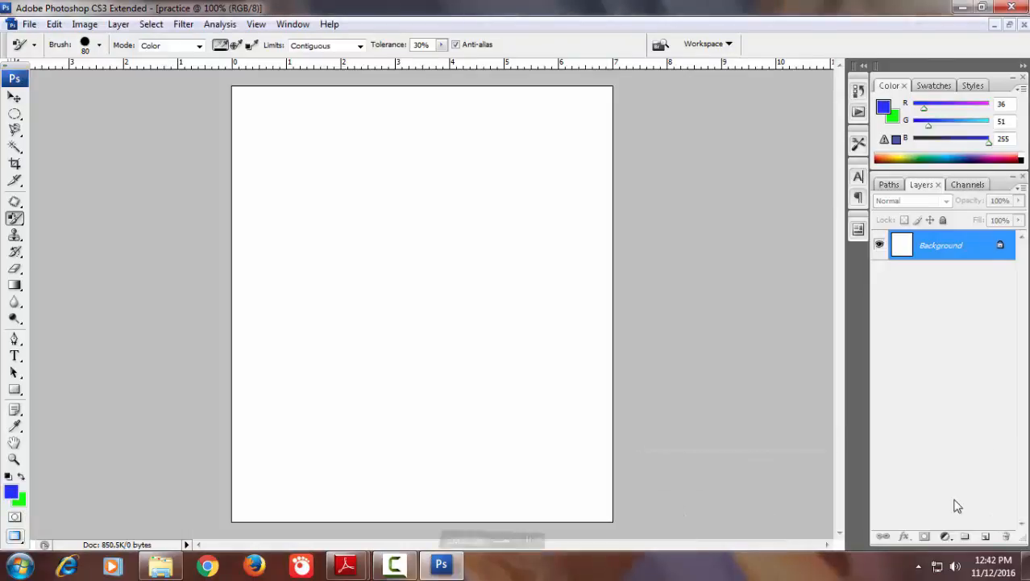
Activate the Move, Elliptical Marquee and Magnetic Lasso tools in turn to view their options, and return to the Move tool
{"action": "left_click", "coordinate": [14, 99]}
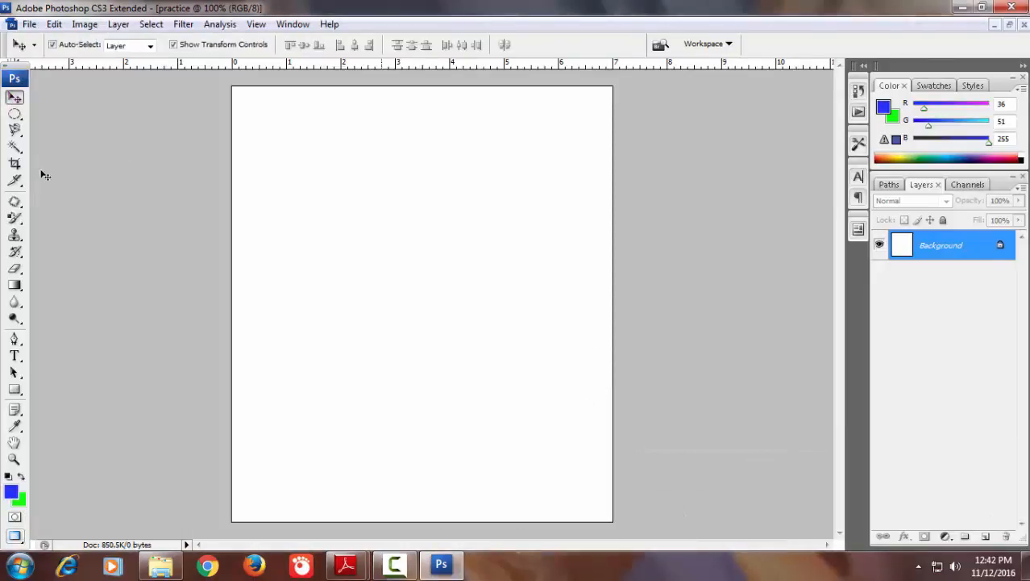
{"action": "left_click", "coordinate": [15, 114]}
{"action": "left_click", "coordinate": [15, 129]}
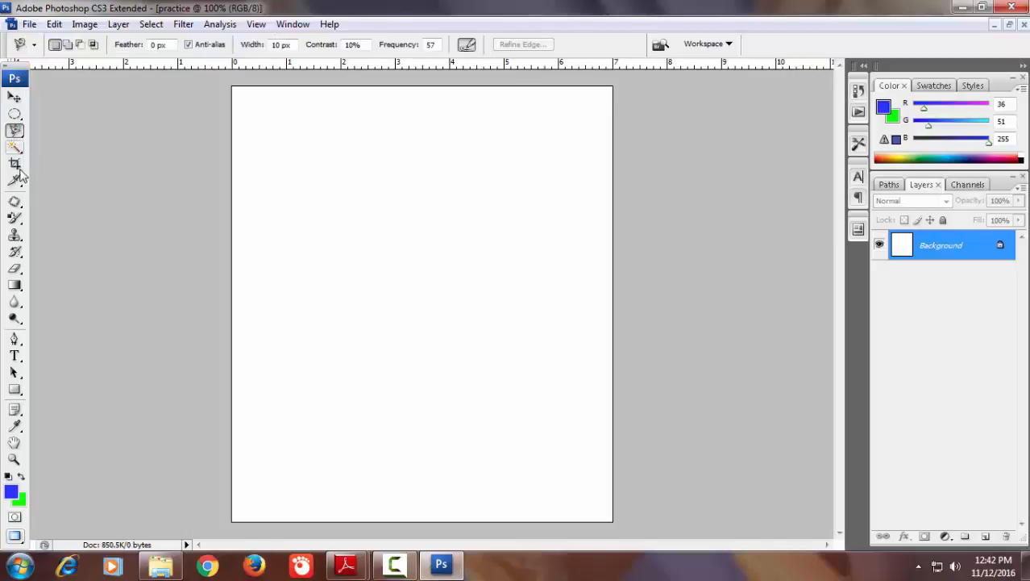
{"action": "left_click", "coordinate": [14, 98]}
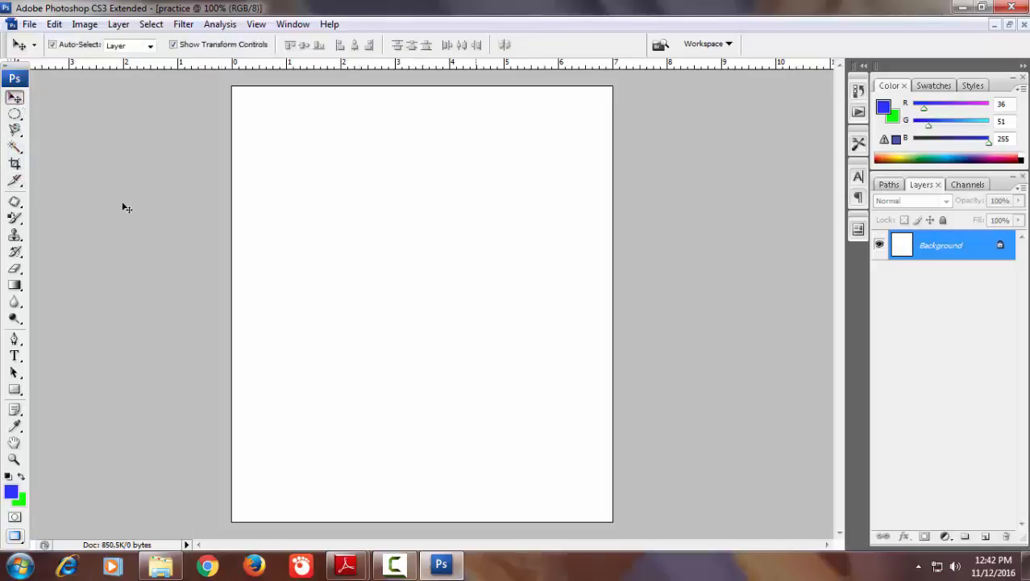
Try a Crop tool area in the upper part of the practice canvas and cancel the crop
{"action": "left_click", "coordinate": [14, 164]}
{"action": "left_click_drag", "start_coordinate": [289, 191], "coordinate": [445, 280]}
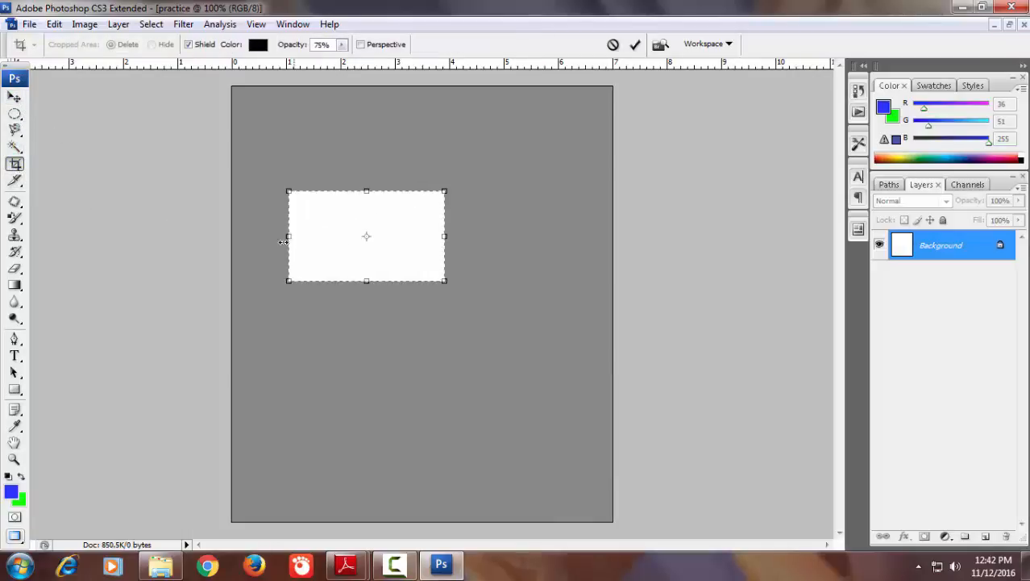
{"action": "left_click", "coordinate": [613, 46]}
{"action": "left_click", "coordinate": [394, 565]}
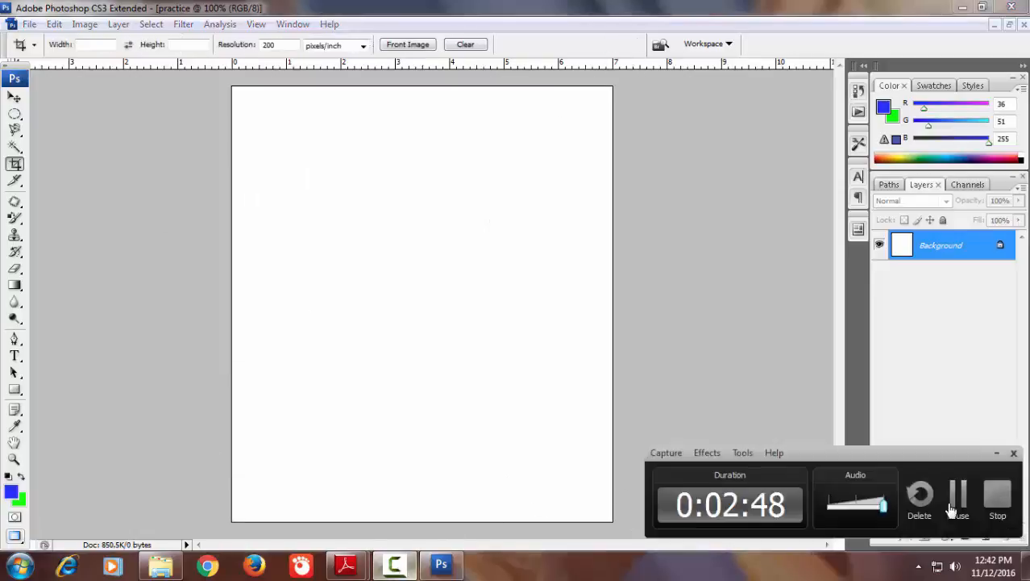
{"action": "left_click", "coordinate": [952, 509]}
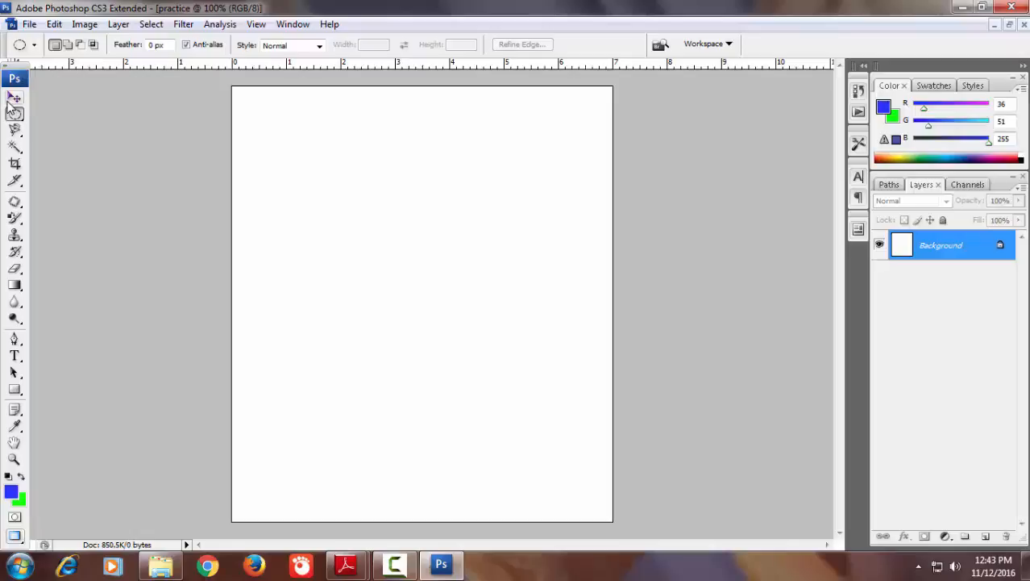
Activate the Move, Elliptical Marquee and Color Replacement tools in turn to compare their pointer shapes over the canvas
{"action": "left_click", "coordinate": [15, 97]}
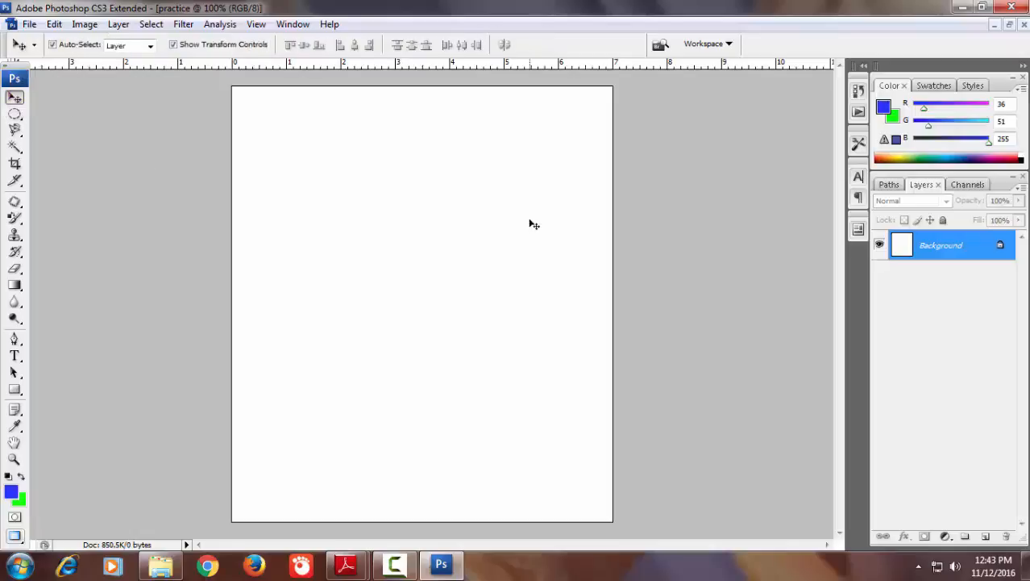
{"action": "left_click", "coordinate": [15, 115]}
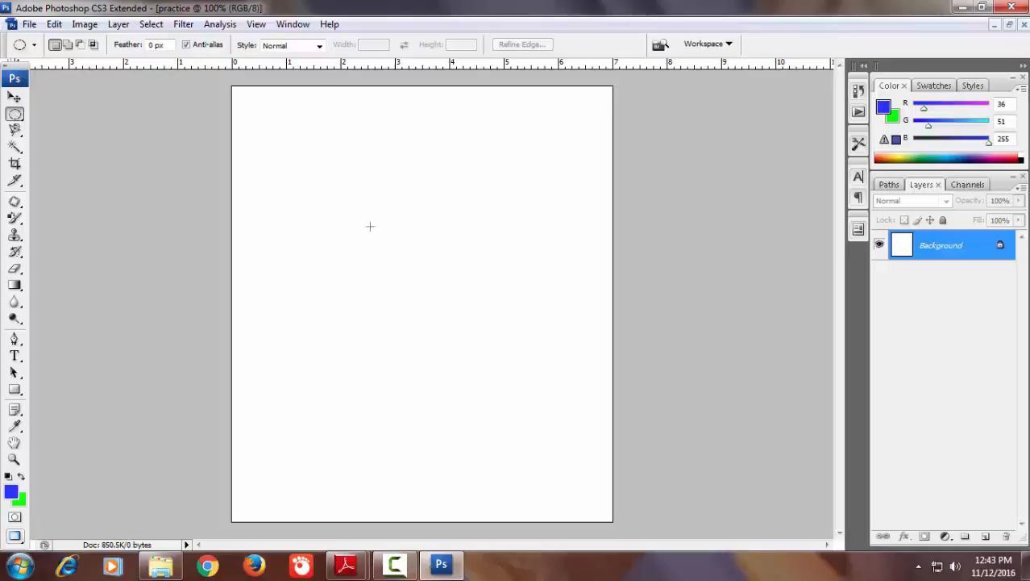
{"action": "left_click", "coordinate": [15, 218]}
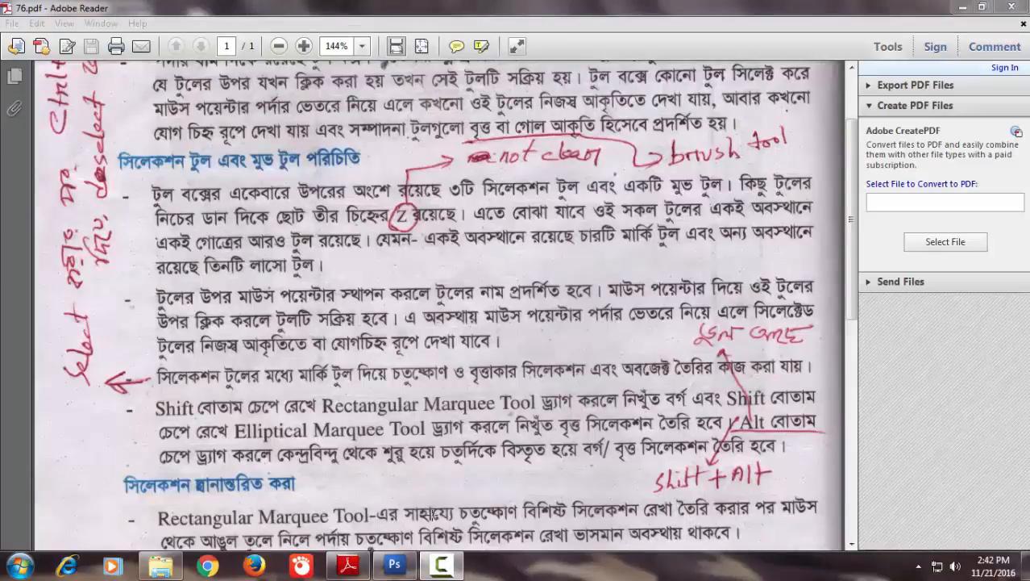
Switch to Photoshop, examine the Marquee tool group, try the Magnetic Lasso and Magic Wand tools, and reactivate the Rectangular Marquee tool
{"action": "left_click", "coordinate": [394, 565]}
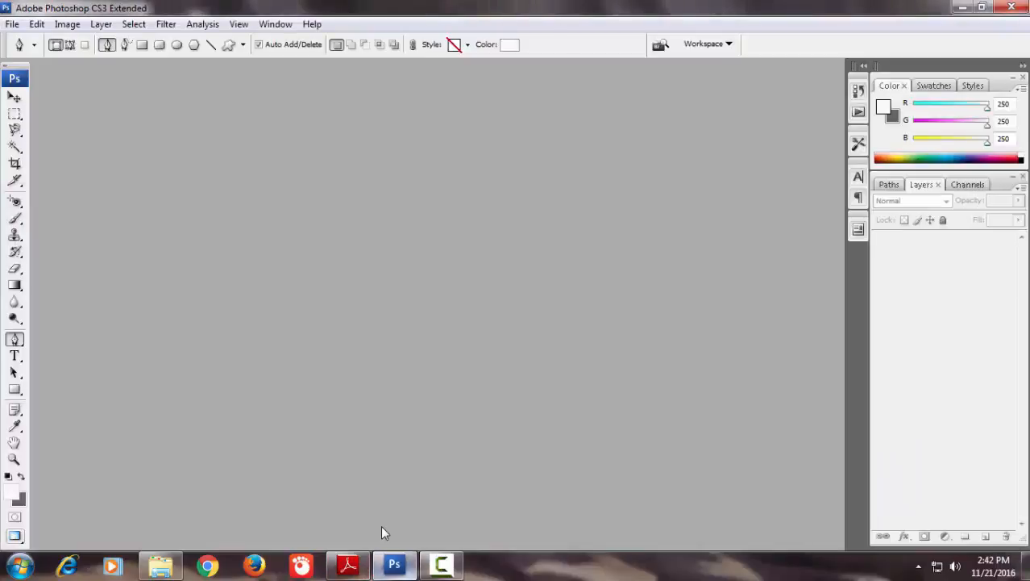
{"action": "left_click", "coordinate": [15, 114]}
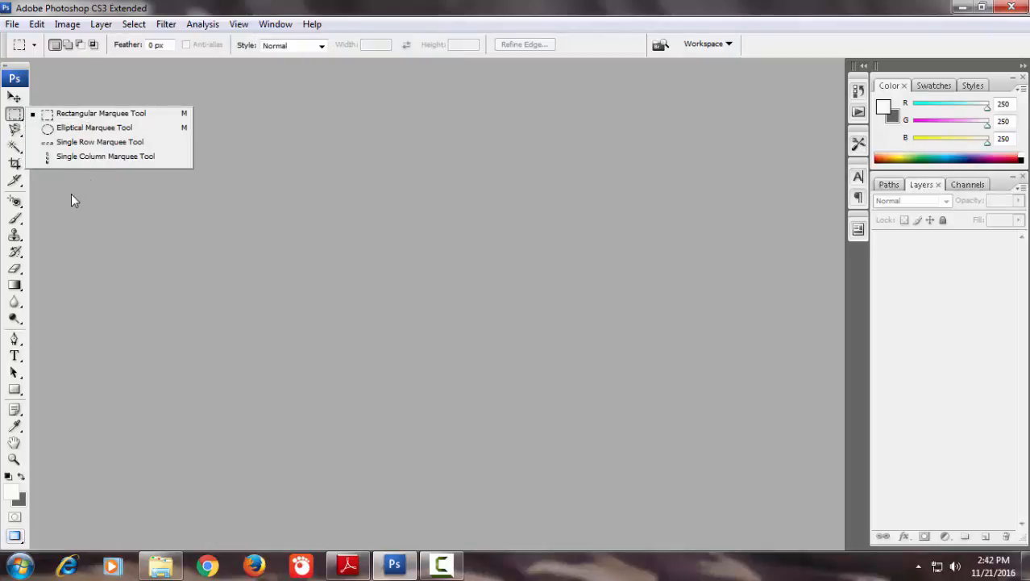
{"action": "left_click", "coordinate": [15, 130]}
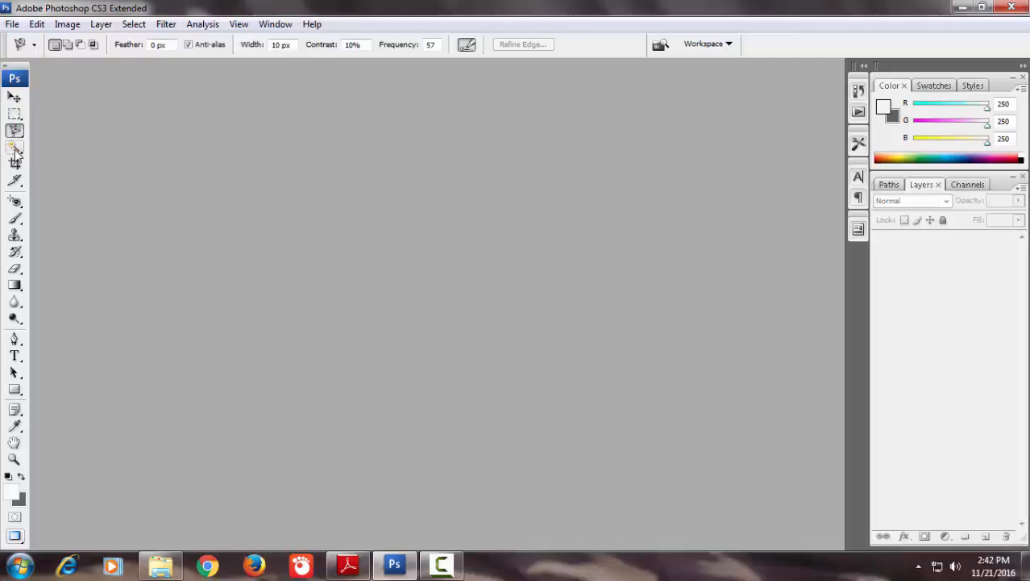
{"action": "left_click", "coordinate": [15, 148]}
{"action": "left_click", "coordinate": [15, 115]}
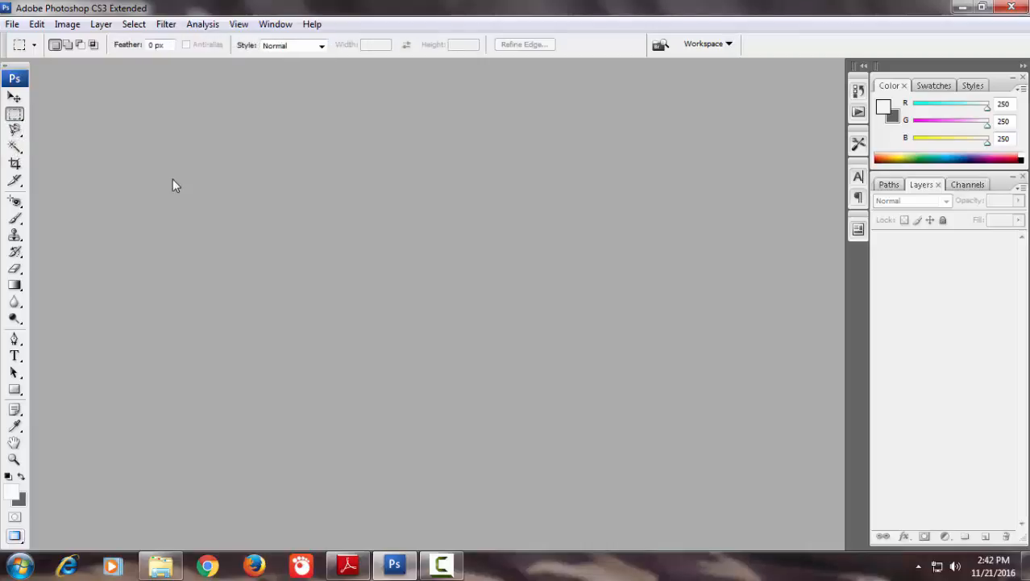
Create a new blank document and draw a rectangular selection about 2.9 by 1.8 inches in its upper half
{"action": "key", "text": "ctrl+n"}
{"action": "left_click", "coordinate": [710, 133]}
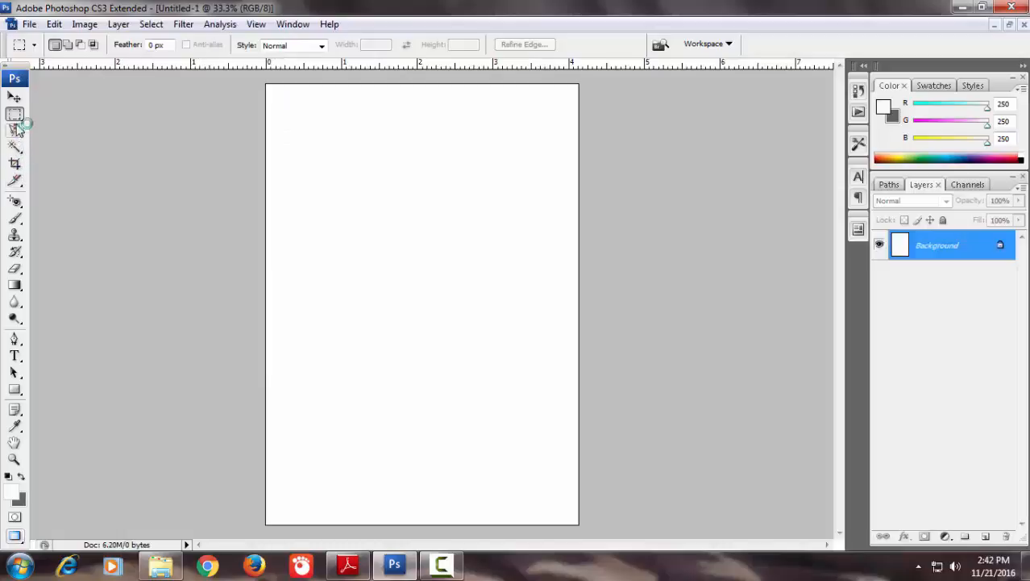
{"action": "right_click", "coordinate": [14, 114]}
{"action": "left_click", "coordinate": [52, 115]}
{"action": "left_click_drag", "start_coordinate": [307, 155], "coordinate": [528, 295]}
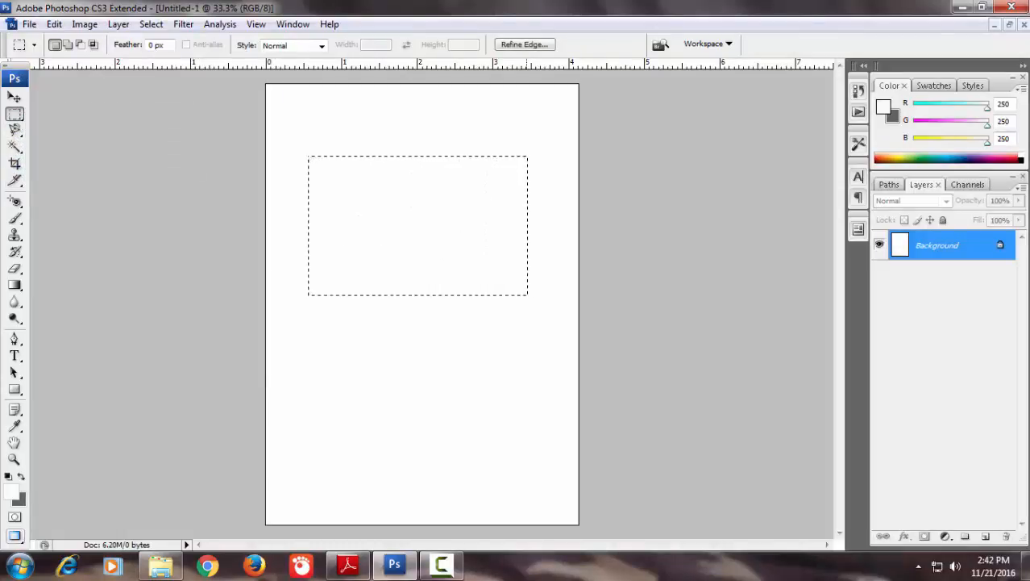
Draw an elliptical selection about 2 by 2.2 inches with the Elliptical Marquee tool, and clear the selection
{"action": "right_click", "coordinate": [15, 114]}
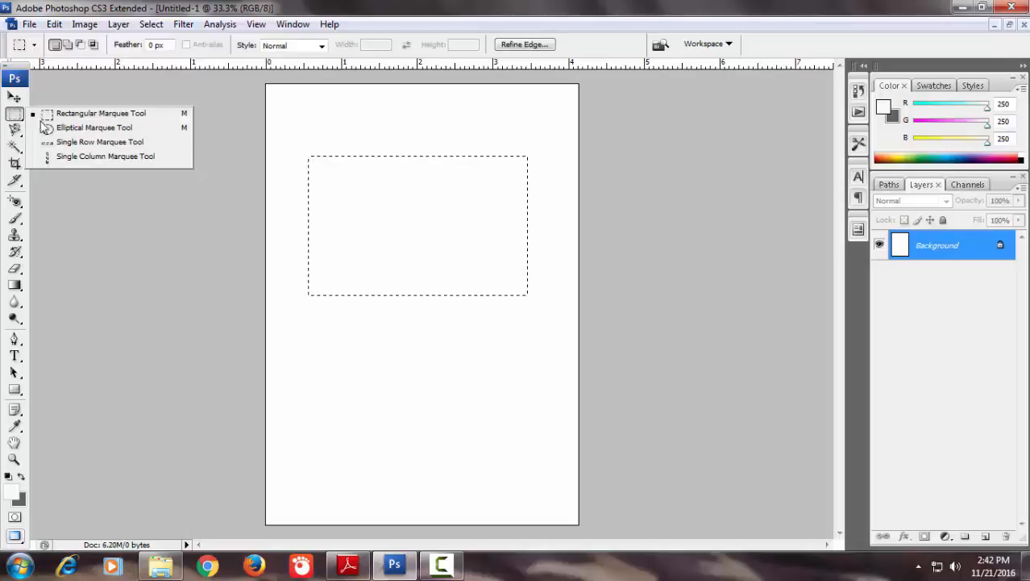
{"action": "left_click", "coordinate": [54, 129]}
{"action": "left_click_drag", "start_coordinate": [339, 205], "coordinate": [501, 438]}
{"action": "left_click", "coordinate": [417, 367]}
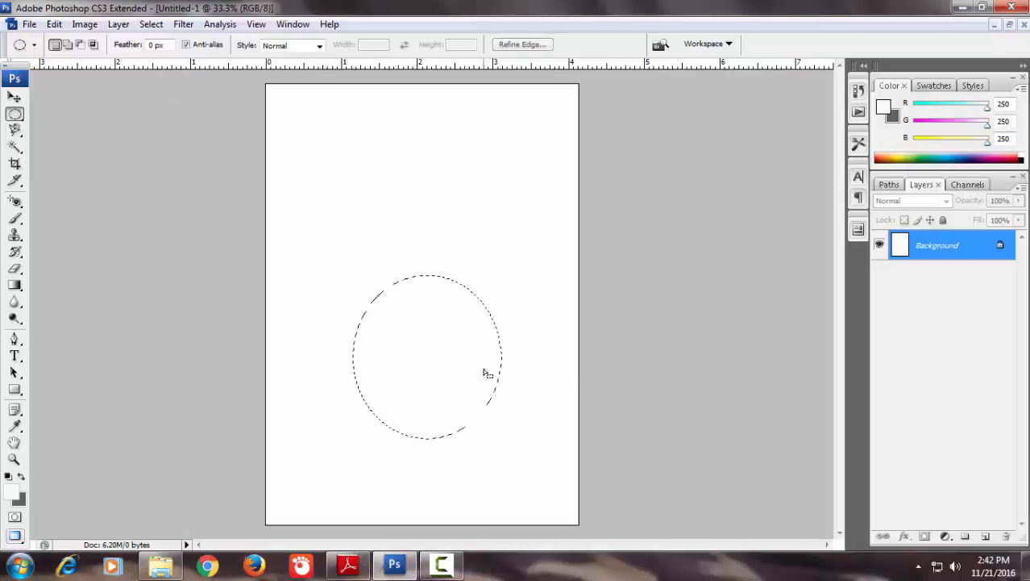
{"action": "left_click", "coordinate": [481, 367]}
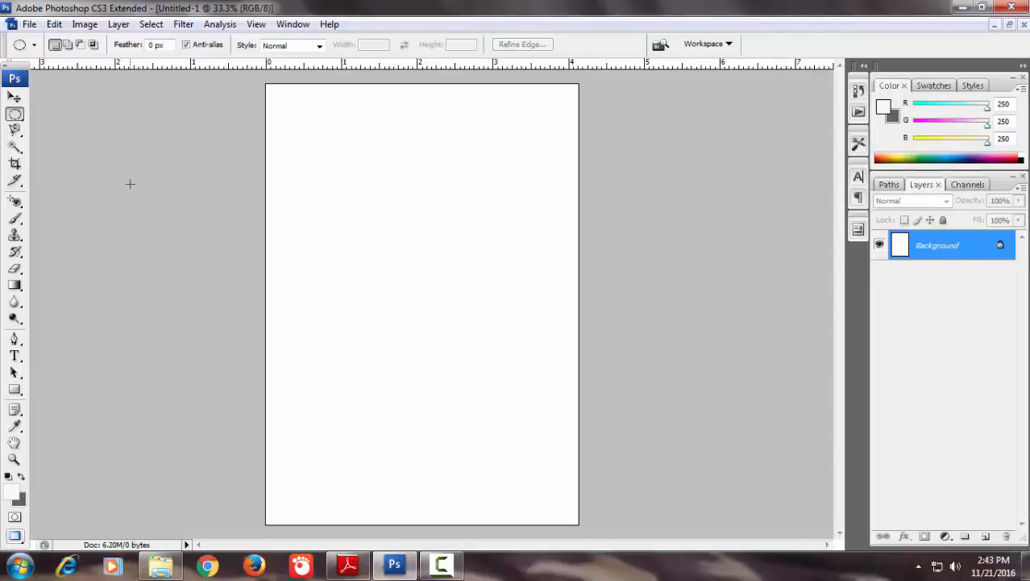
Draw a perfect square selection with sides of about 2.4 inches using the Rectangular Marquee tool
{"action": "left_click", "coordinate": [16, 116]}
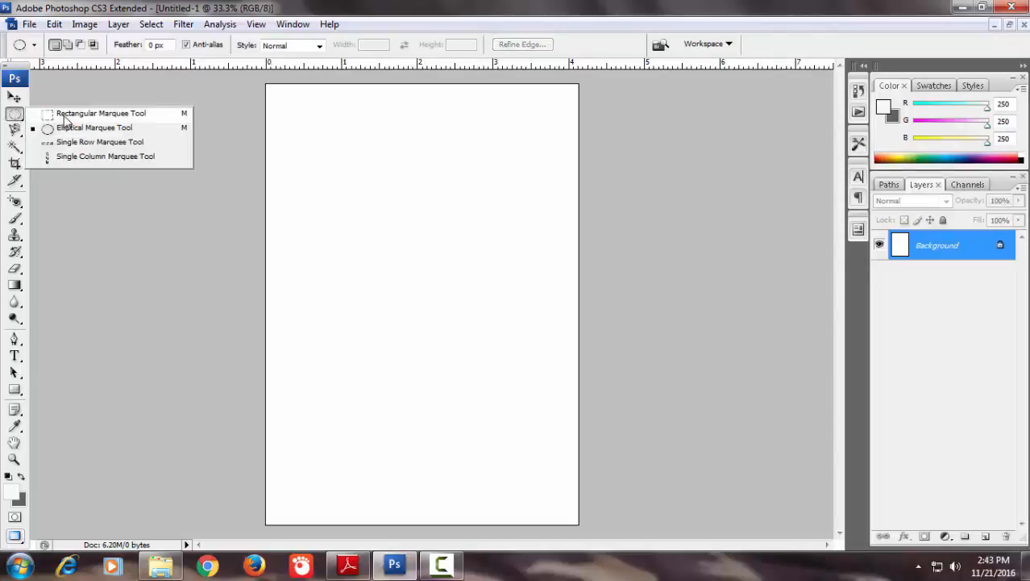
{"action": "left_click", "coordinate": [61, 113]}
{"action": "left_click_drag", "start_coordinate": [319, 181], "coordinate": [501, 360]}
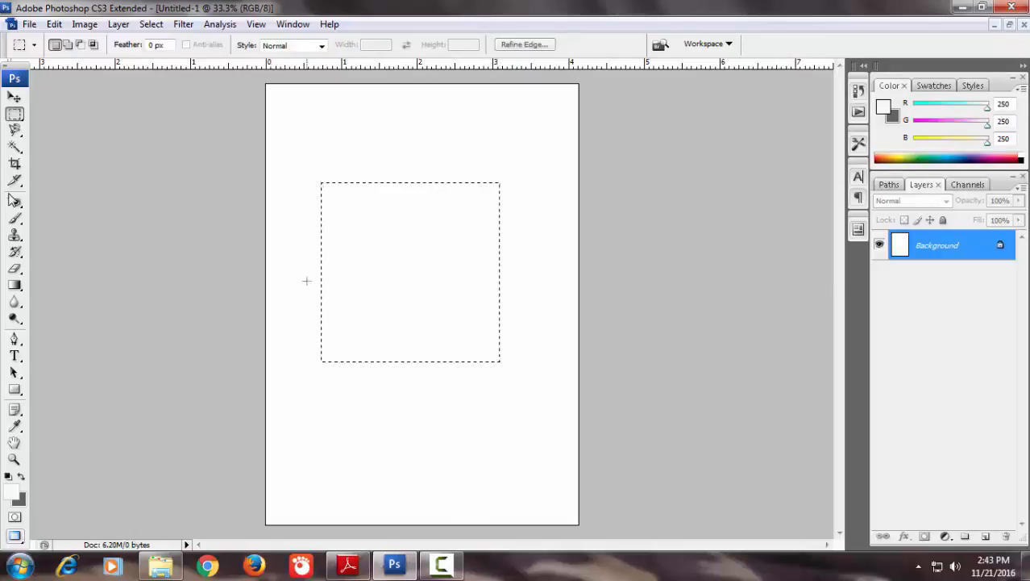
Draw a perfect circular selection about 2.1 inches across in the page's upper half with the Elliptical Marquee tool, and deselect it
{"action": "left_click", "coordinate": [15, 114]}
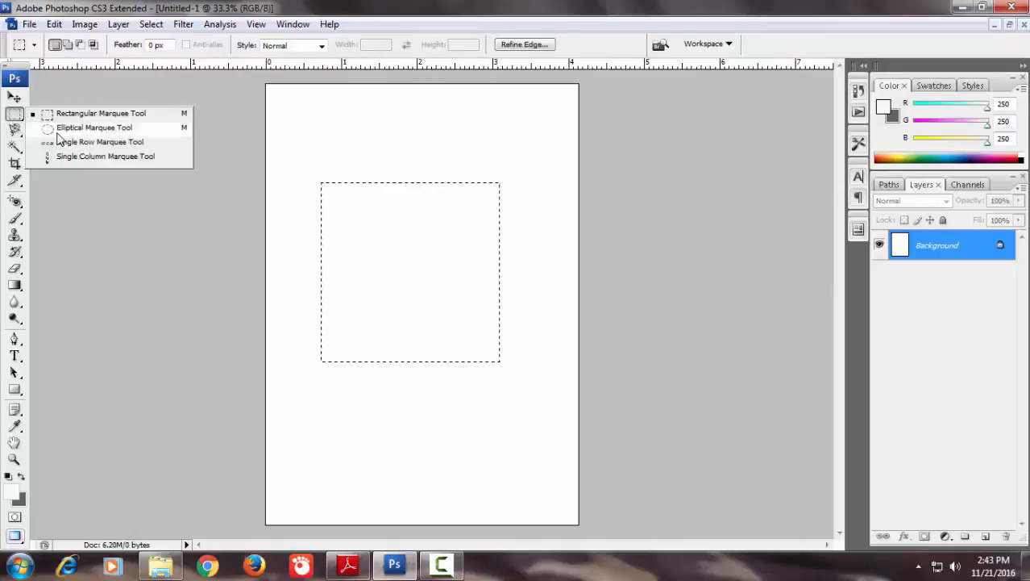
{"action": "left_click", "coordinate": [58, 130]}
{"action": "left_click", "coordinate": [359, 139]}
{"action": "left_click_drag", "start_coordinate": [386, 155], "coordinate": [510, 315]}
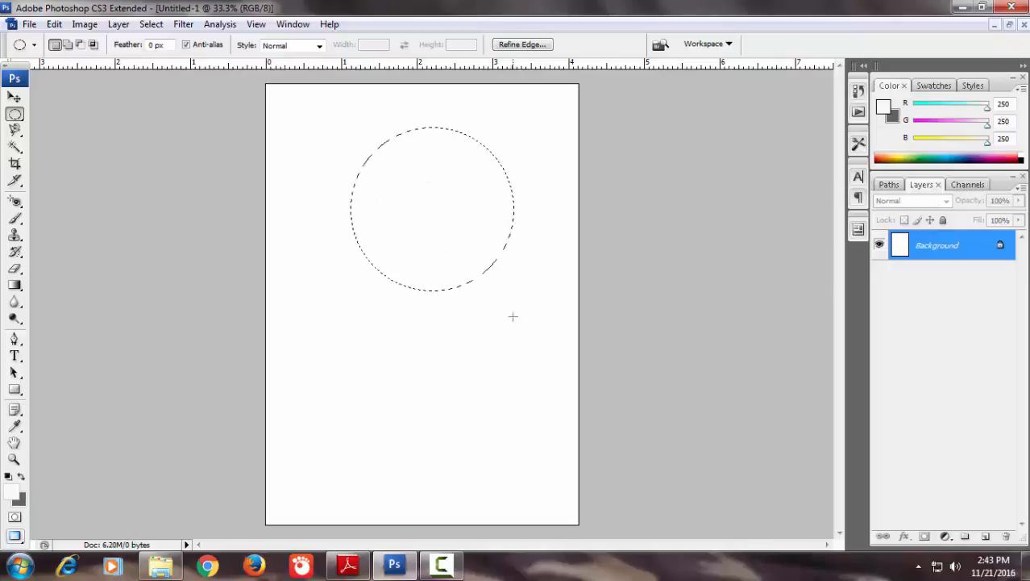
{"action": "left_click", "coordinate": [426, 259]}
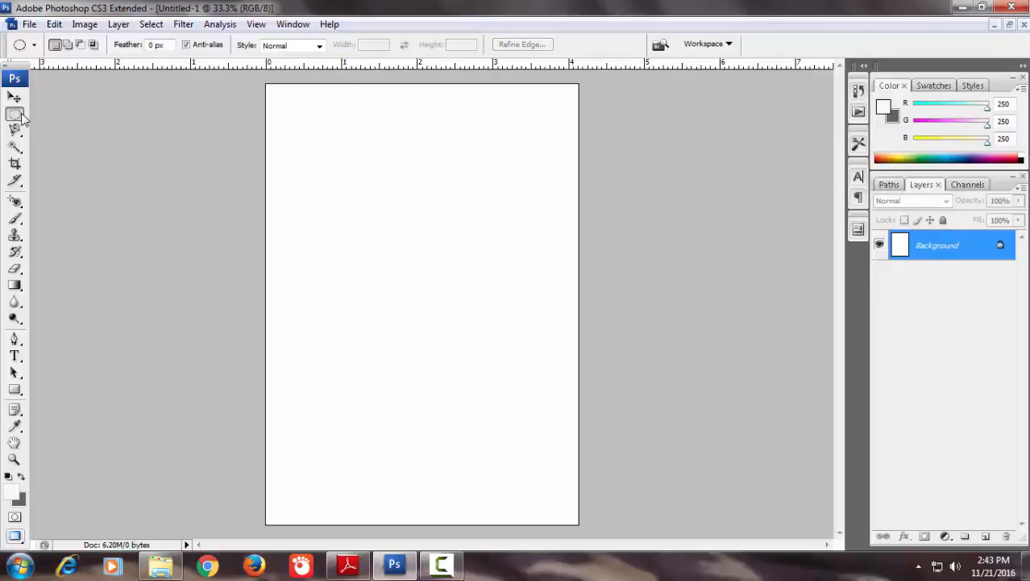
Draw a perfect circular selection about 1.8 inches across outward from its center with the Elliptical Marquee tool, and deselect it
{"action": "left_click_drag", "start_coordinate": [22, 118], "coordinate": [67, 131]}
{"action": "left_click_drag", "start_coordinate": [356, 208], "coordinate": [421, 310]}
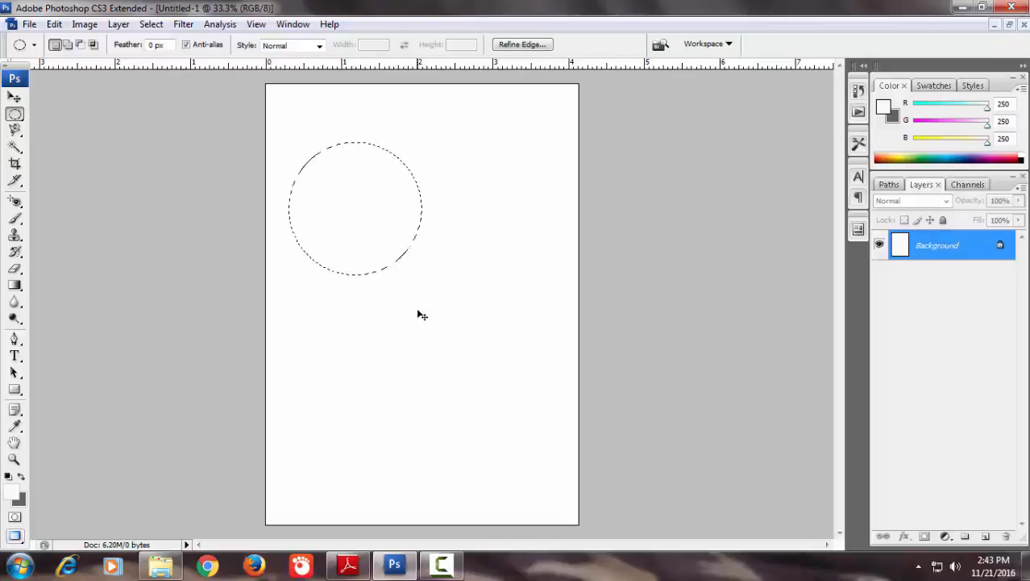
{"action": "left_click", "coordinate": [418, 310]}
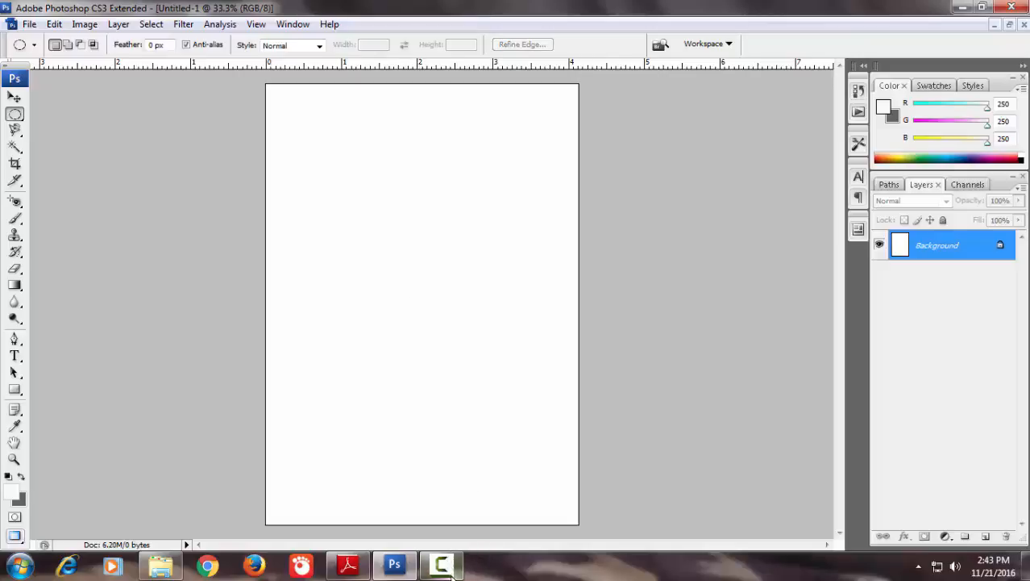
{"action": "left_click", "coordinate": [441, 564]}
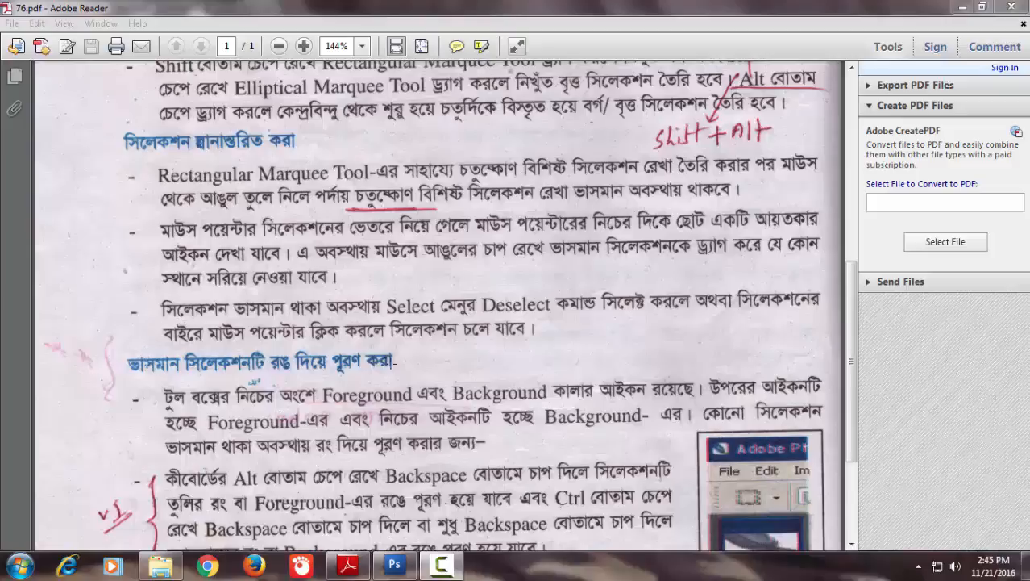
Return to Photoshop, draw an elliptical selection about 2.3 by 2.7 inches, move it slightly, and deselect it
{"action": "left_click", "coordinate": [396, 566]}
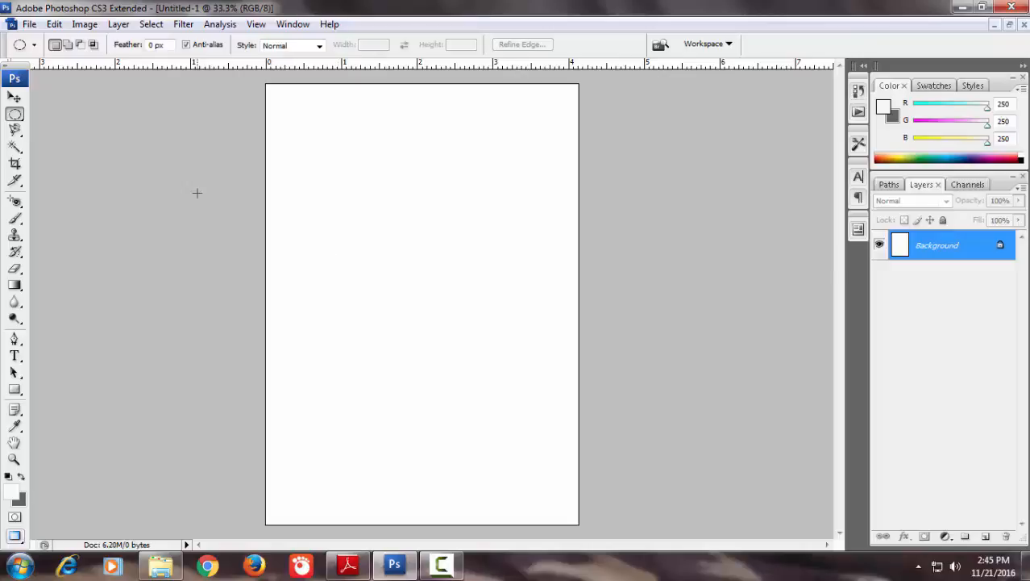
{"action": "left_click_drag", "start_coordinate": [330, 138], "coordinate": [502, 341]}
{"action": "mouse_move", "coordinate": [430, 234]}
{"action": "left_mouse_down"}
{"action": "mouse_move", "coordinate": [458, 350]}
{"action": "mouse_move", "coordinate": [399, 253]}
{"action": "mouse_move", "coordinate": [447, 225]}
{"action": "left_mouse_up"}
{"action": "left_click", "coordinate": [487, 357]}
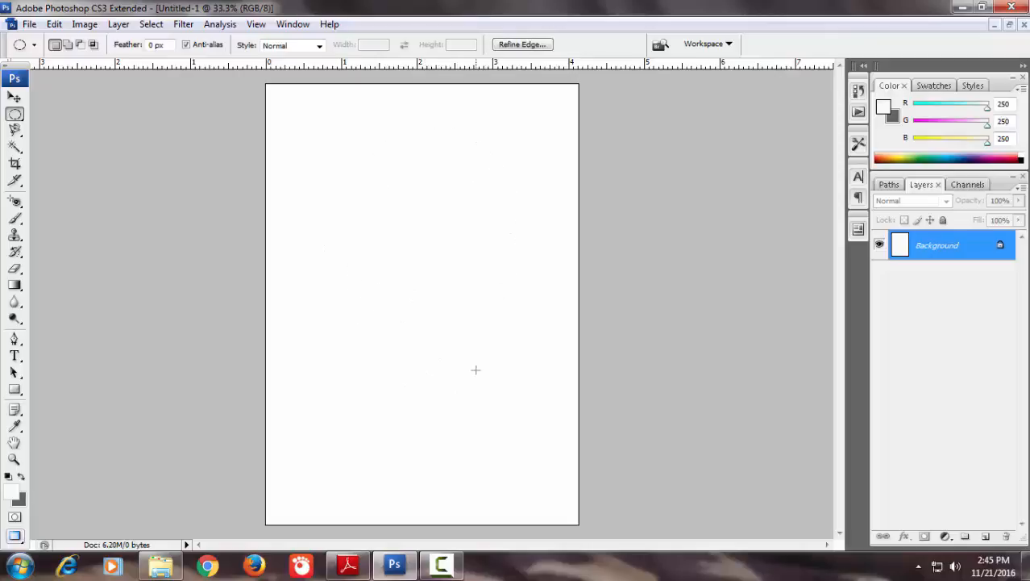
Draw elliptical selections of about 2 by 3 inches and about 1.5 by 2.4 inches, moving the first one upward, and deselect each
{"action": "left_click_drag", "start_coordinate": [336, 168], "coordinate": [484, 394]}
{"action": "left_click_drag", "start_coordinate": [420, 306], "coordinate": [421, 268]}
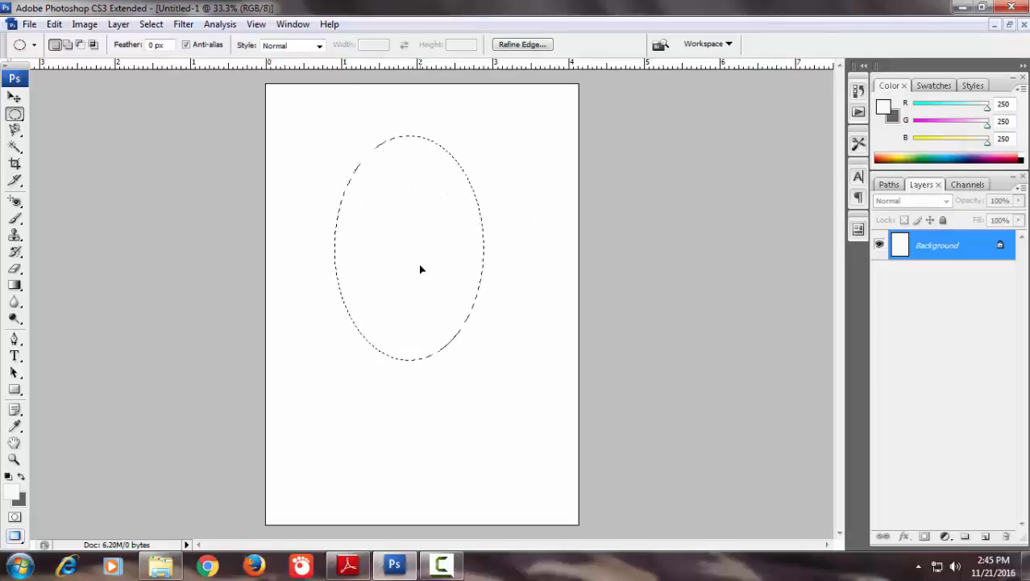
{"action": "left_click", "coordinate": [151, 24]}
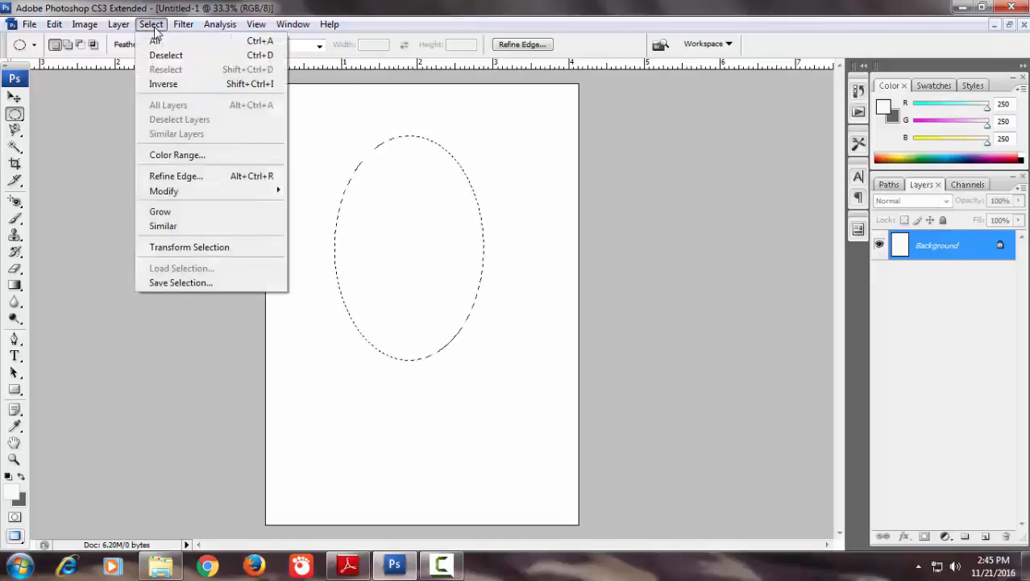
{"action": "left_click", "coordinate": [161, 53]}
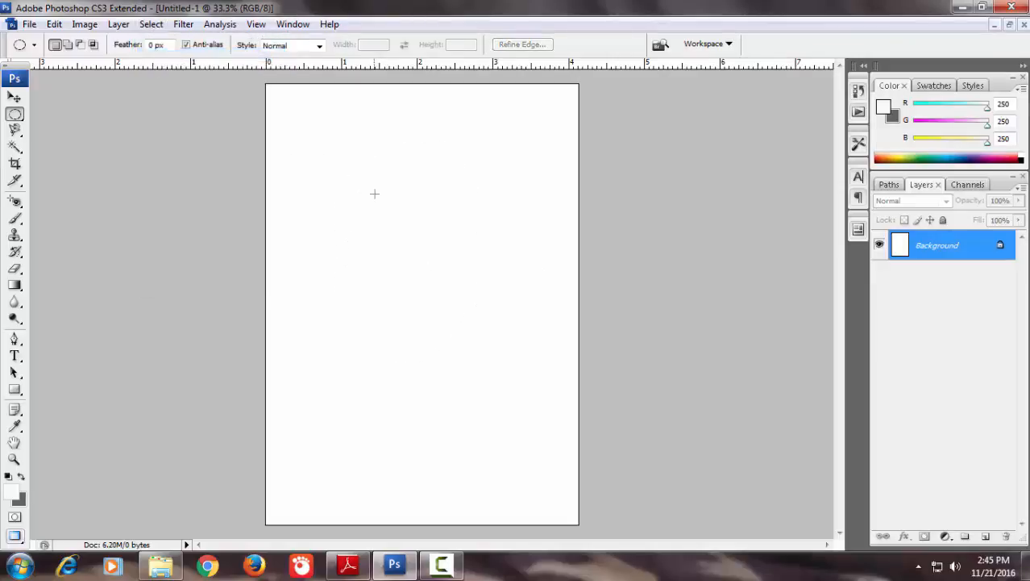
{"action": "left_click_drag", "start_coordinate": [331, 169], "coordinate": [437, 341]}
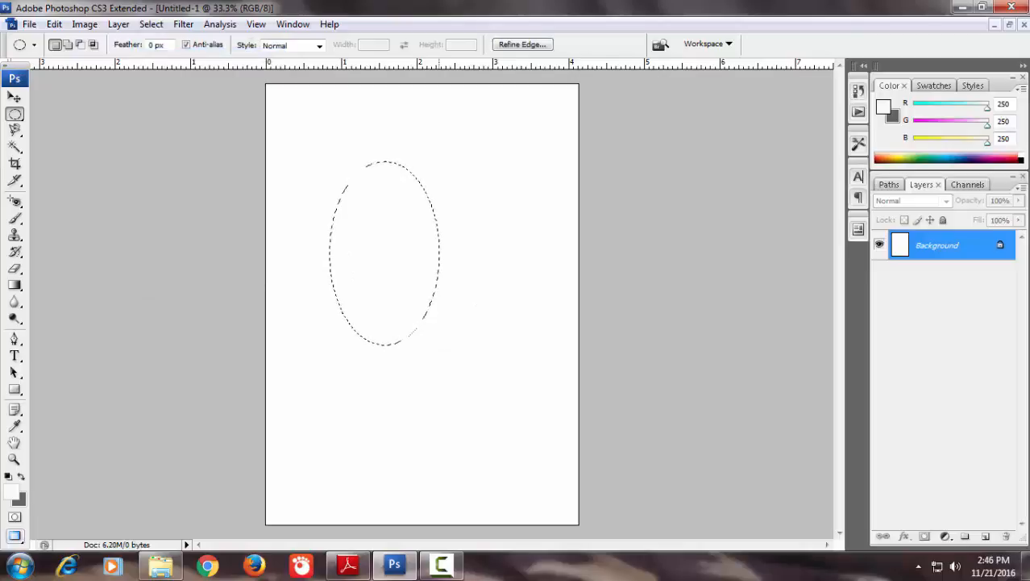
{"action": "left_click", "coordinate": [439, 342]}
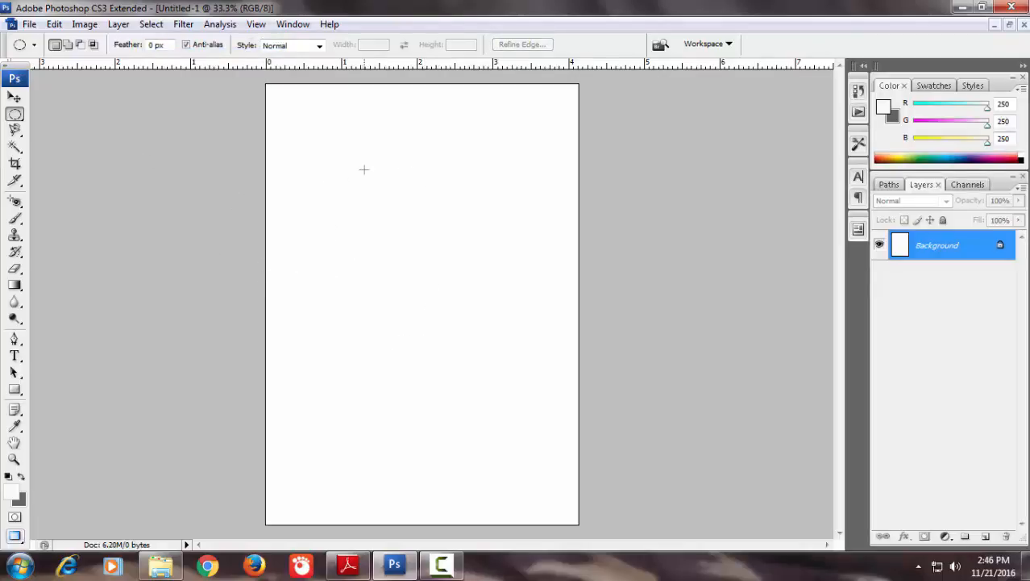
Draw an elliptical selection about 2.2 by 3.4 inches and set the foreground color to blue, RGB 0, 172, 236
{"action": "left_click_drag", "start_coordinate": [430, 295], "coordinate": [524, 419]}
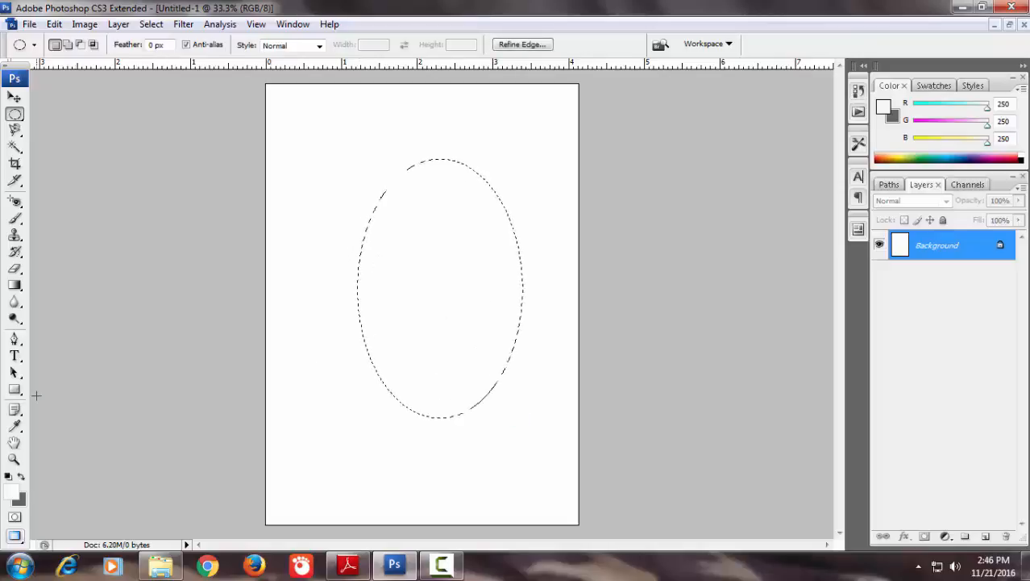
{"action": "left_click", "coordinate": [15, 487]}
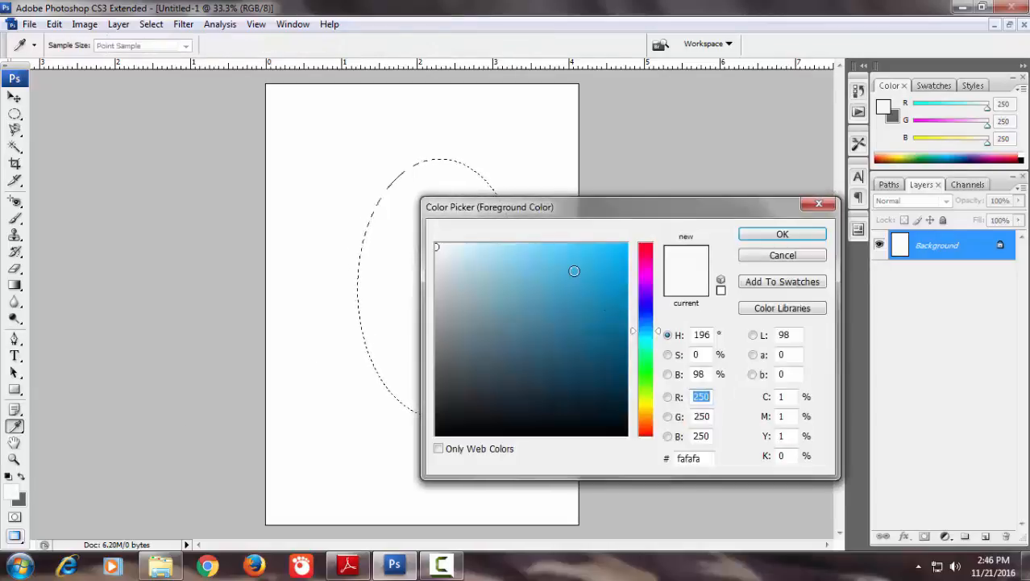
{"action": "left_click_drag", "start_coordinate": [575, 269], "coordinate": [630, 257]}
{"action": "left_click", "coordinate": [779, 236]}
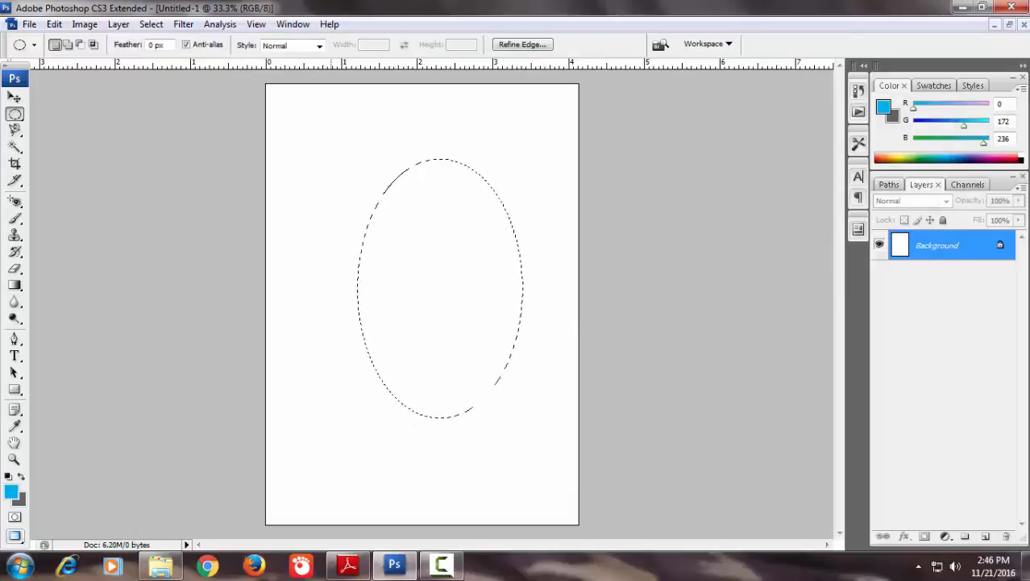
Fill the elliptical selection with the grey background color and refill it with the blue foreground color
{"action": "key", "text": "ctrl+BackSpace"}
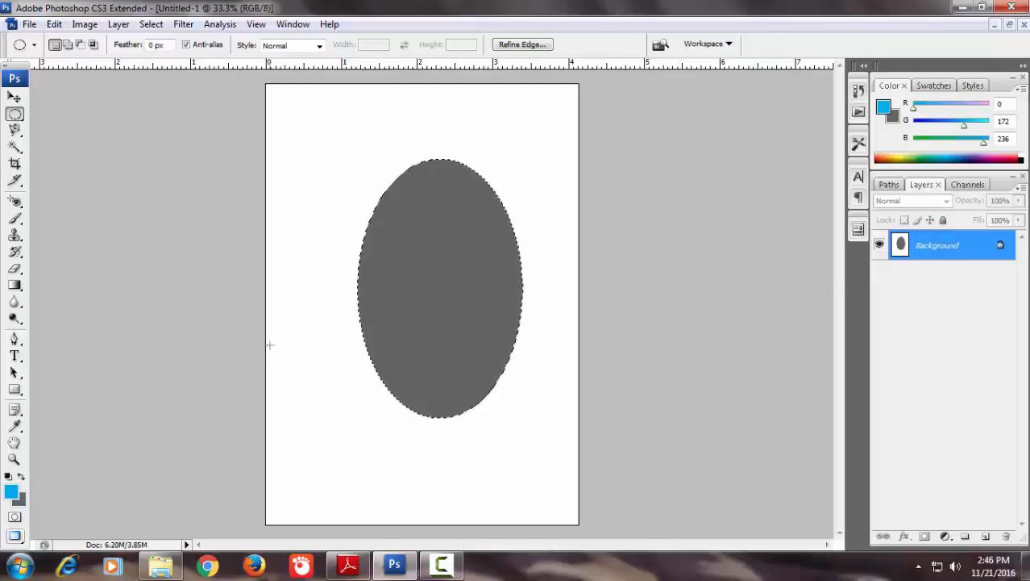
{"action": "key", "text": "alt+BackSpace"}
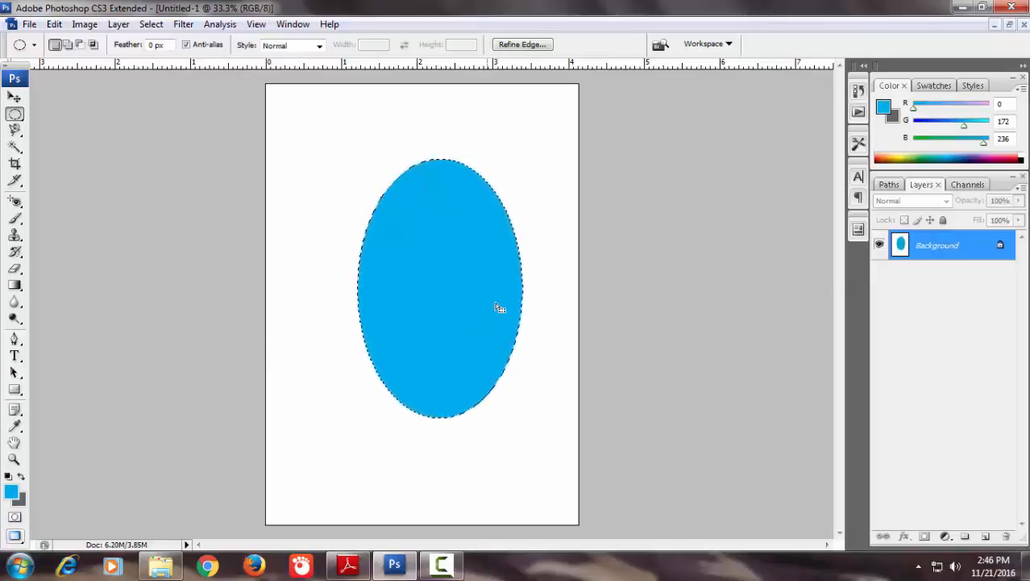
{"action": "left_click", "coordinate": [445, 566]}
{"action": "left_click", "coordinate": [910, 490]}
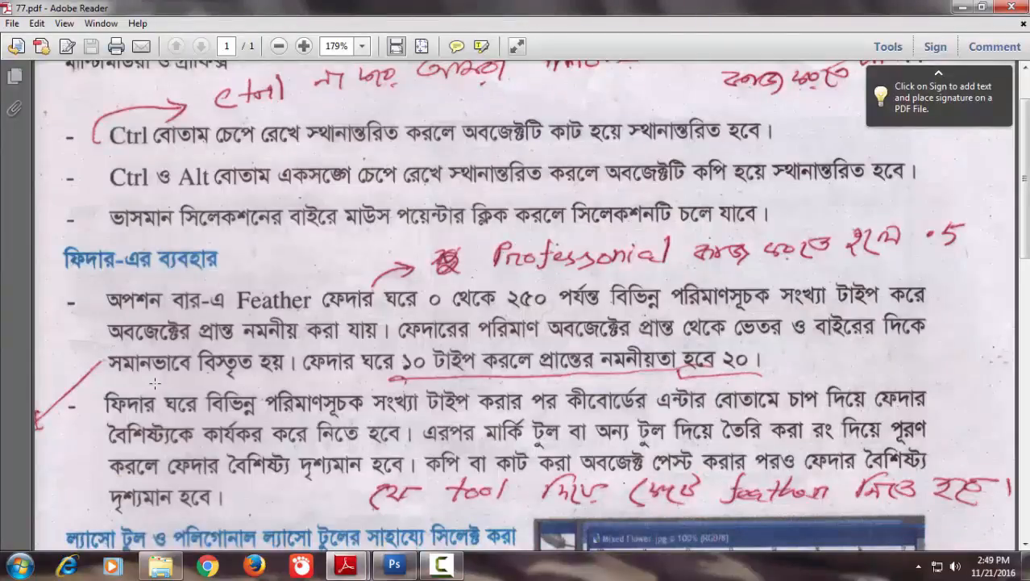
Return from the PDF lesson to Photoshop and feather the elliptical selection with a radius of 10 pixels
{"action": "scroll", "coordinate": [155, 384], "scroll_direction": "down", "scroll_amount": 2}
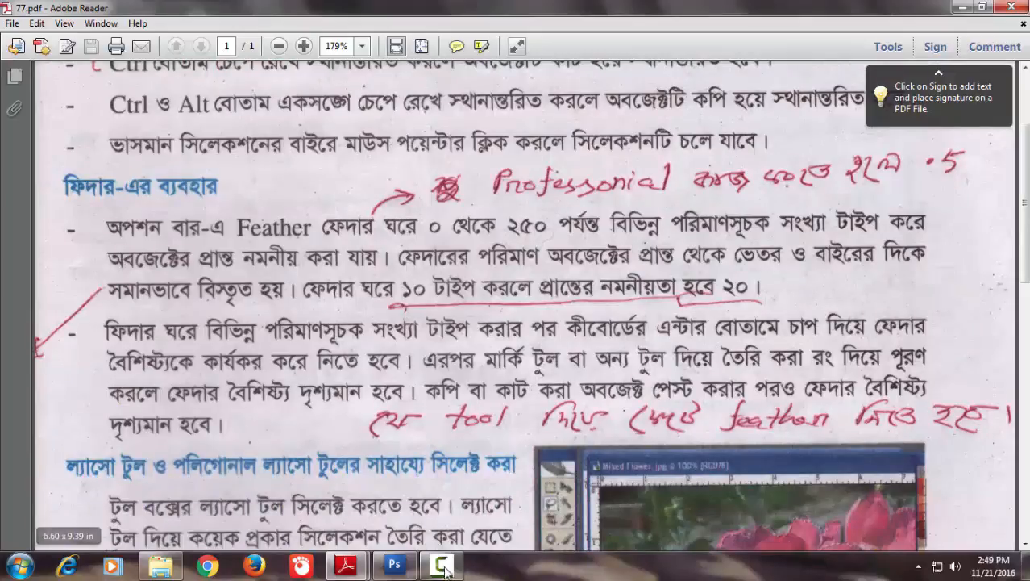
{"action": "left_click", "coordinate": [394, 566]}
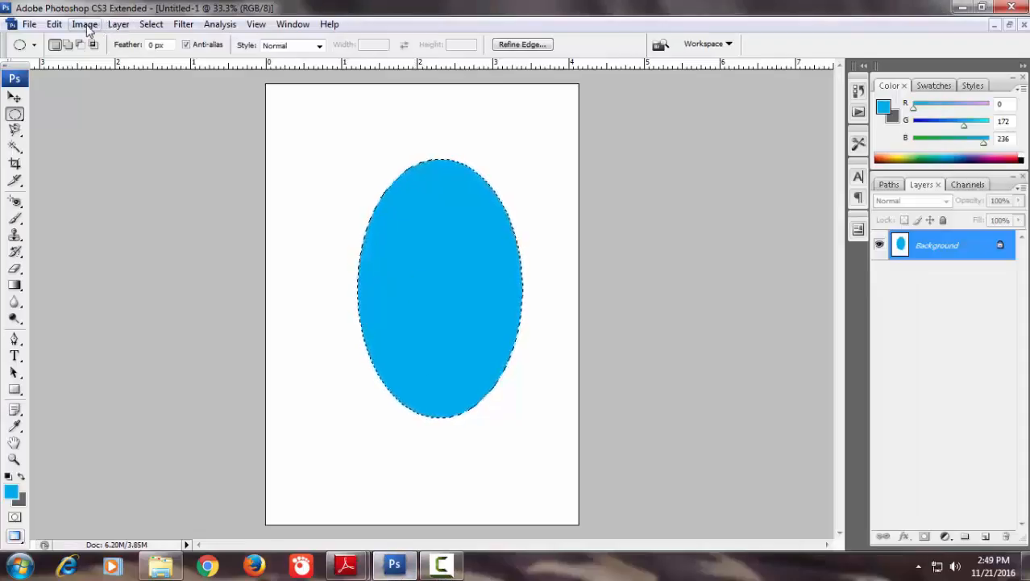
{"action": "left_click", "coordinate": [152, 25]}
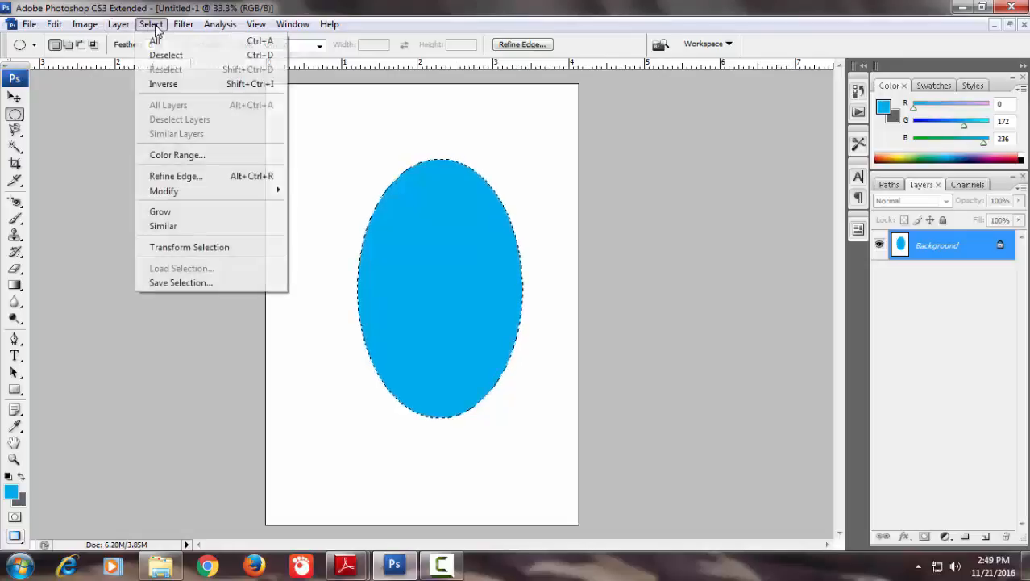
{"action": "mouse_move", "coordinate": [208, 198]}
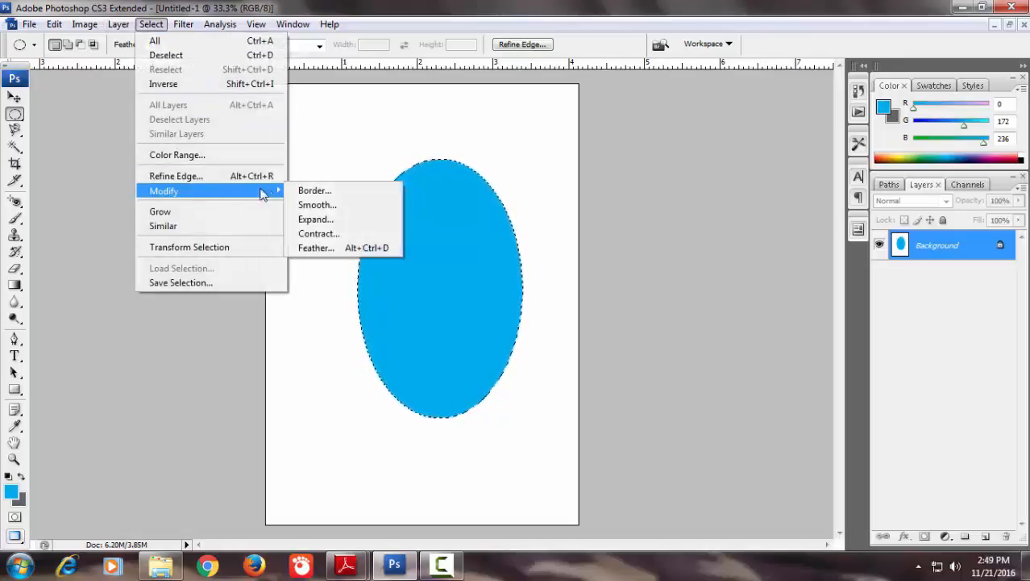
{"action": "left_click", "coordinate": [316, 247]}
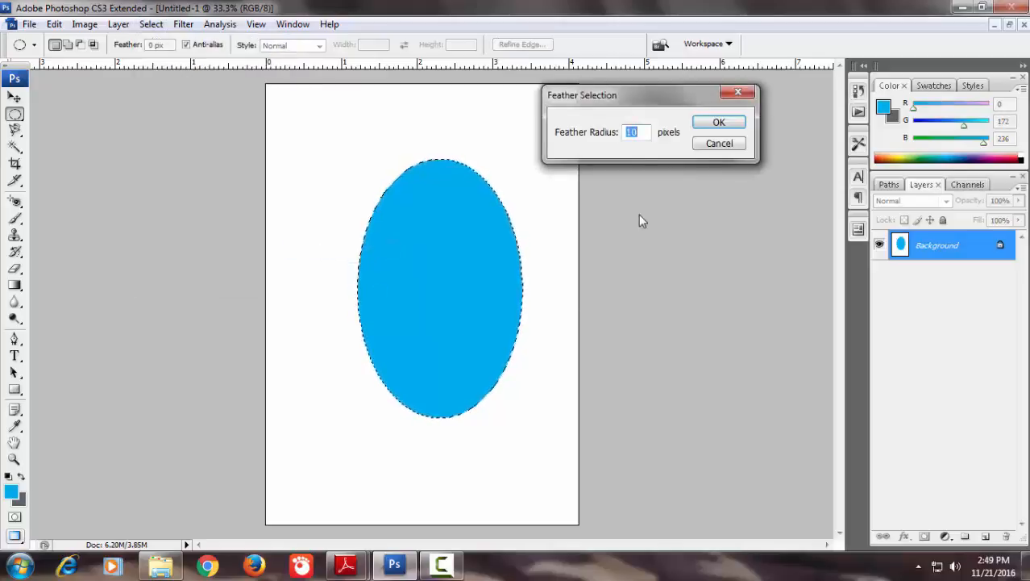
{"action": "left_click", "coordinate": [706, 128]}
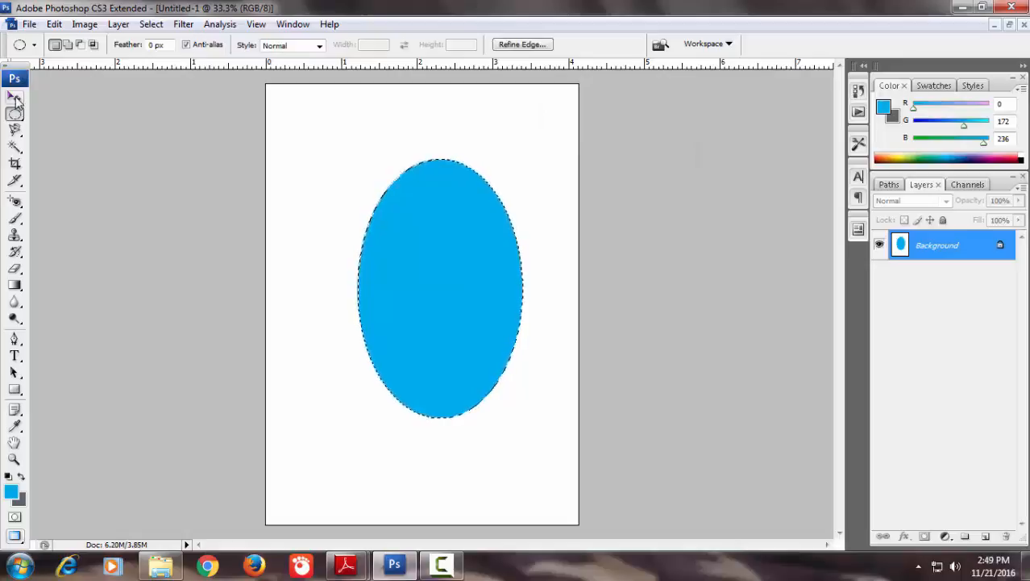
Move the feathered blue ellipse toward the page's upper left, across to the upper right, and back to about its original place
{"action": "key", "text": "v"}
{"action": "left_click_drag", "start_coordinate": [458, 288], "coordinate": [405, 263]}
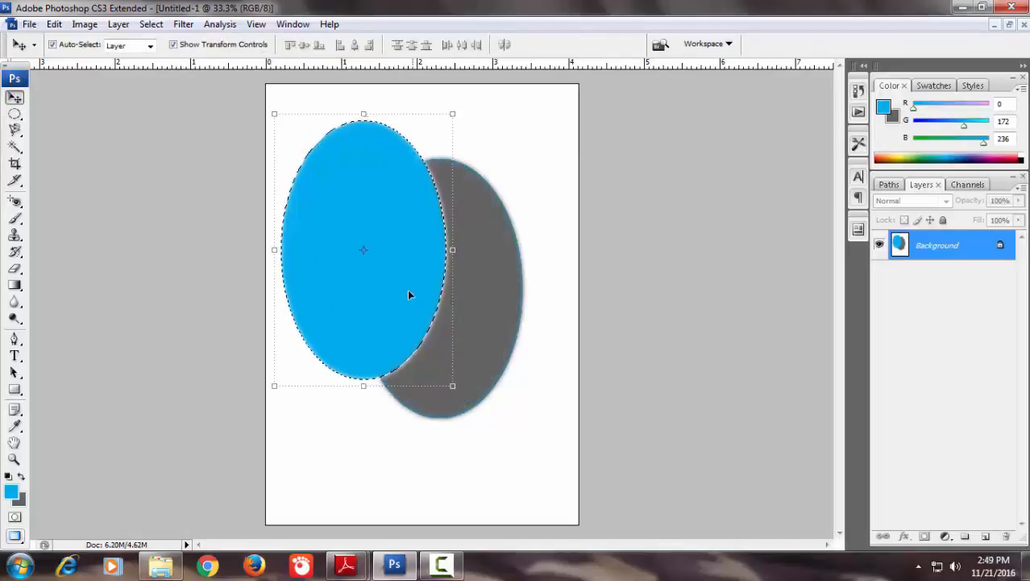
{"action": "left_click_drag", "start_coordinate": [410, 292], "coordinate": [499, 272]}
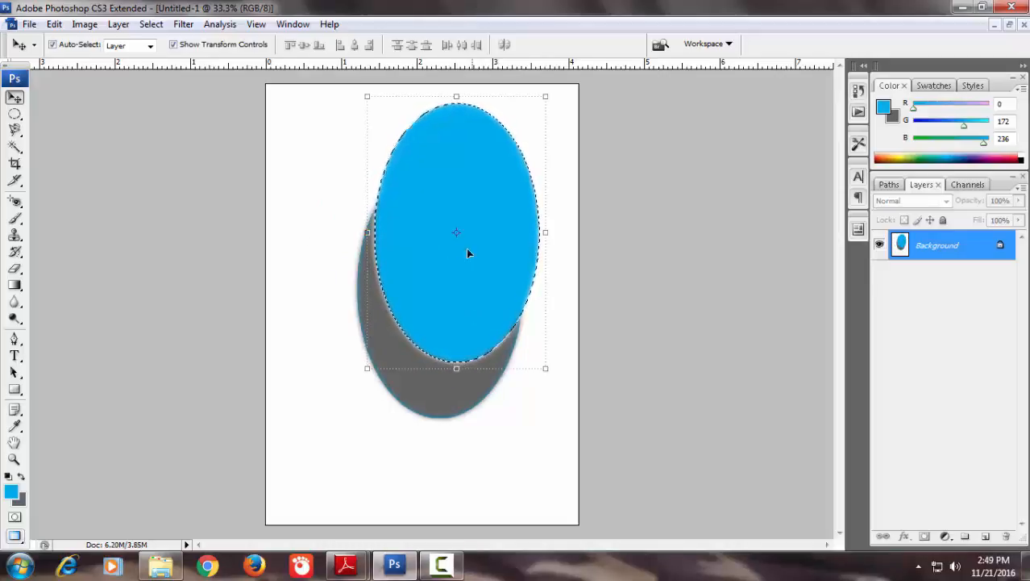
{"action": "left_click_drag", "start_coordinate": [466, 249], "coordinate": [448, 281]}
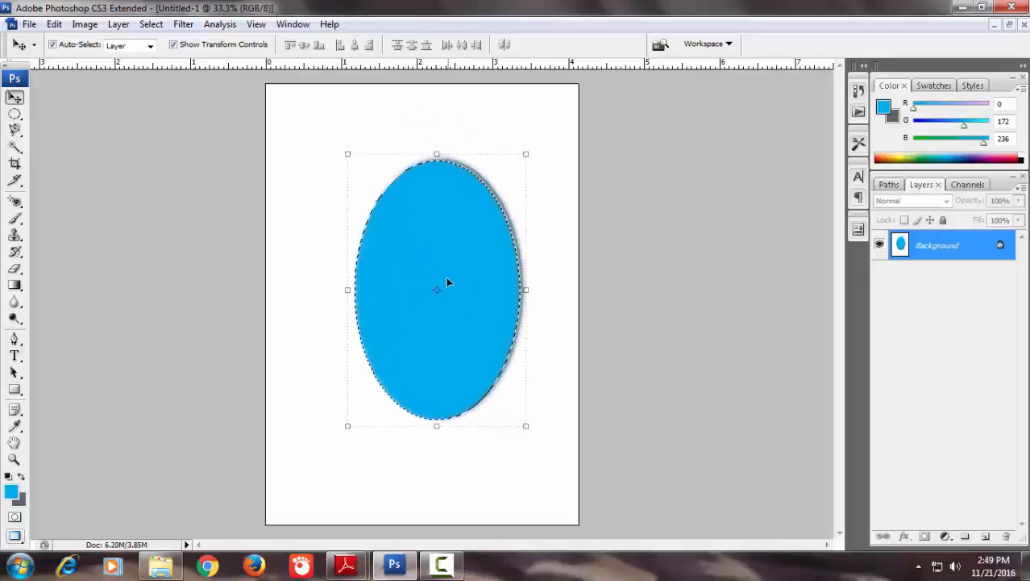
{"action": "left_click", "coordinate": [441, 565]}
{"action": "left_click", "coordinate": [921, 491]}
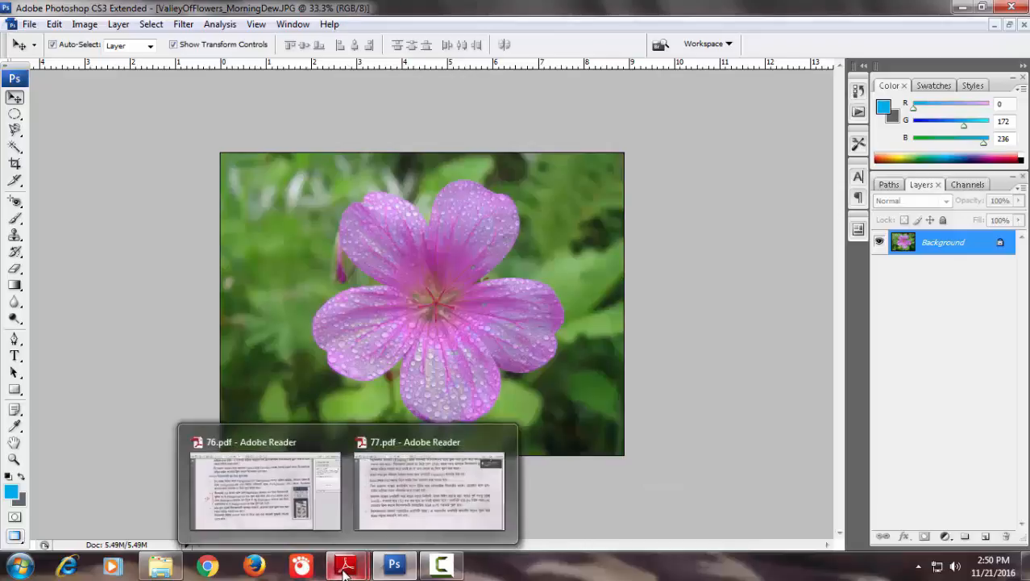
Switch to 77.pdf in Adobe Reader and read the section on selecting with the Lasso and Polygonal Lasso tools
{"action": "mouse_move", "coordinate": [394, 571]}
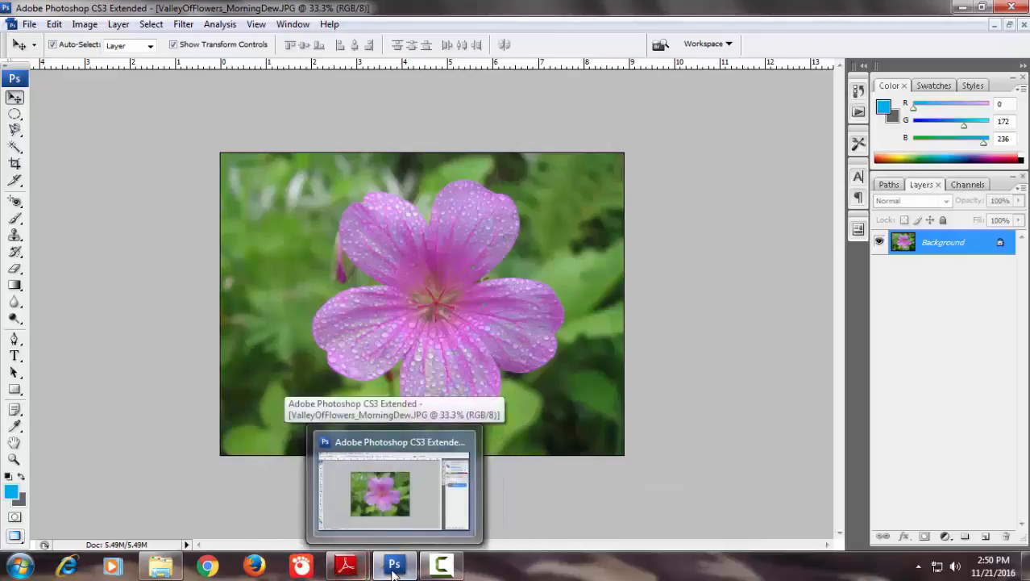
{"action": "mouse_move", "coordinate": [346, 567]}
{"action": "left_click", "coordinate": [425, 492]}
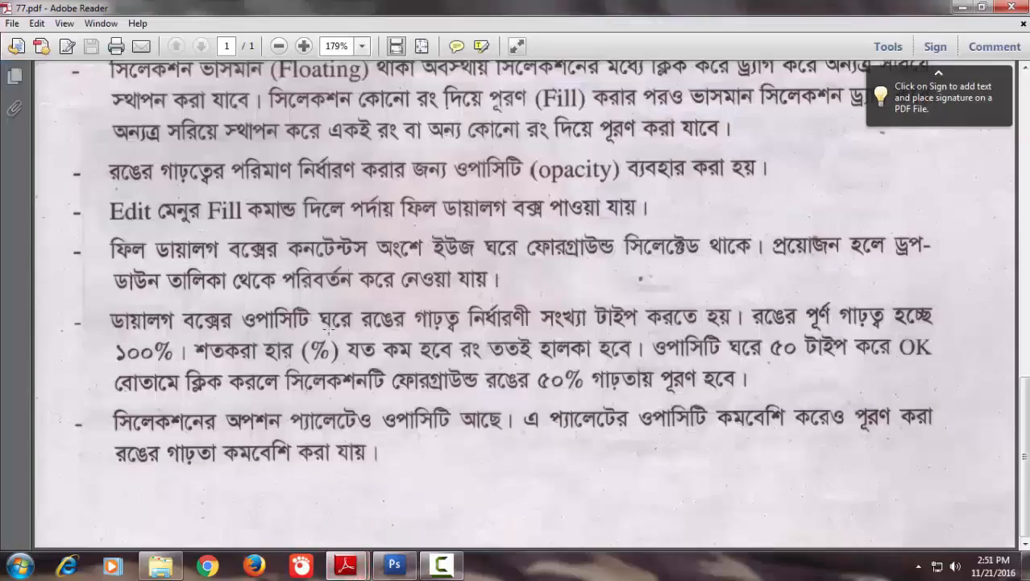
{"action": "scroll", "coordinate": [127, 236], "scroll_direction": "up", "scroll_amount": 10}
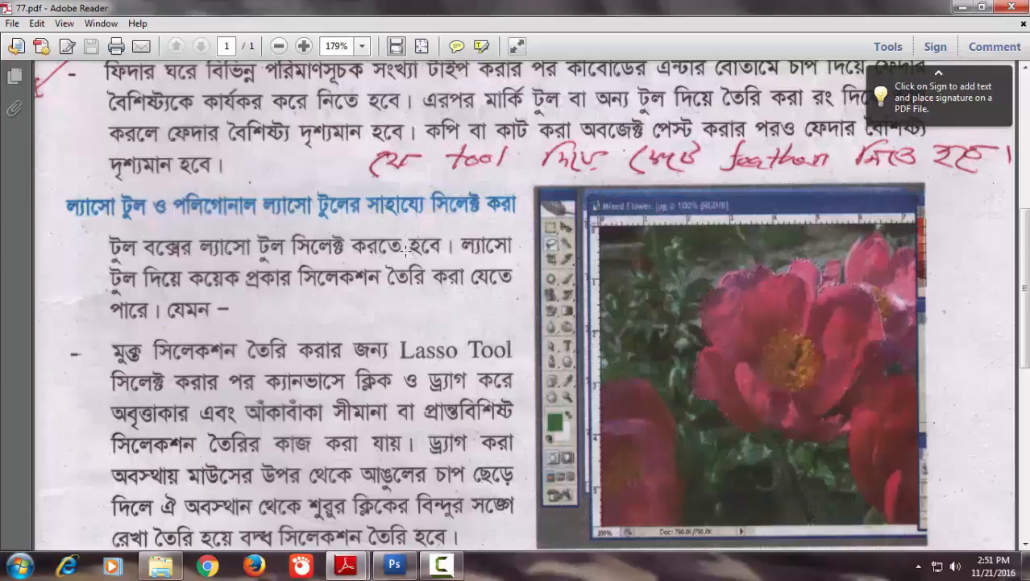
Return to Photoshop and draw a freehand selection roughly around the pink flower with the Lasso tool
{"action": "left_click", "coordinate": [395, 566]}
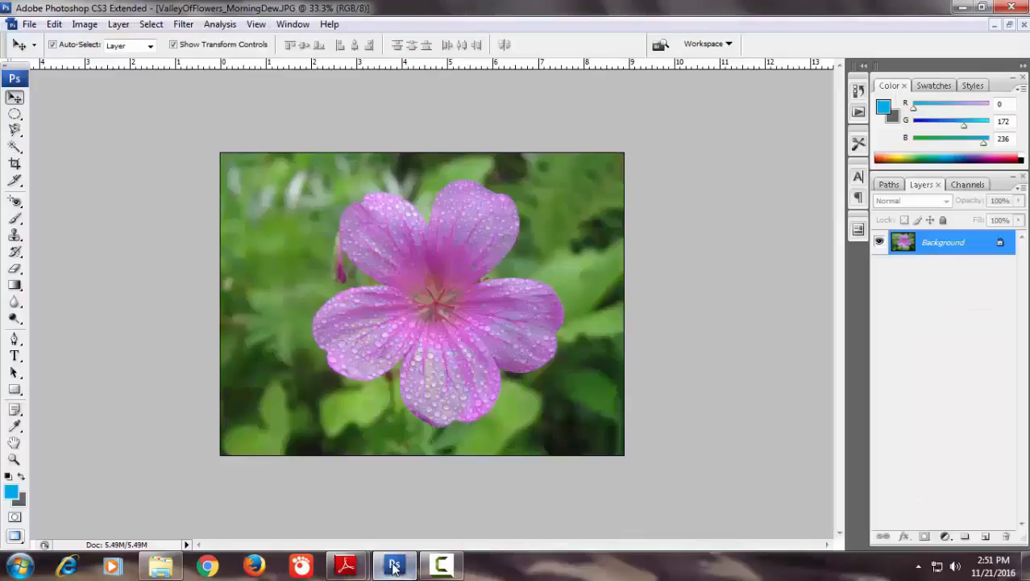
{"action": "left_click", "coordinate": [13, 131]}
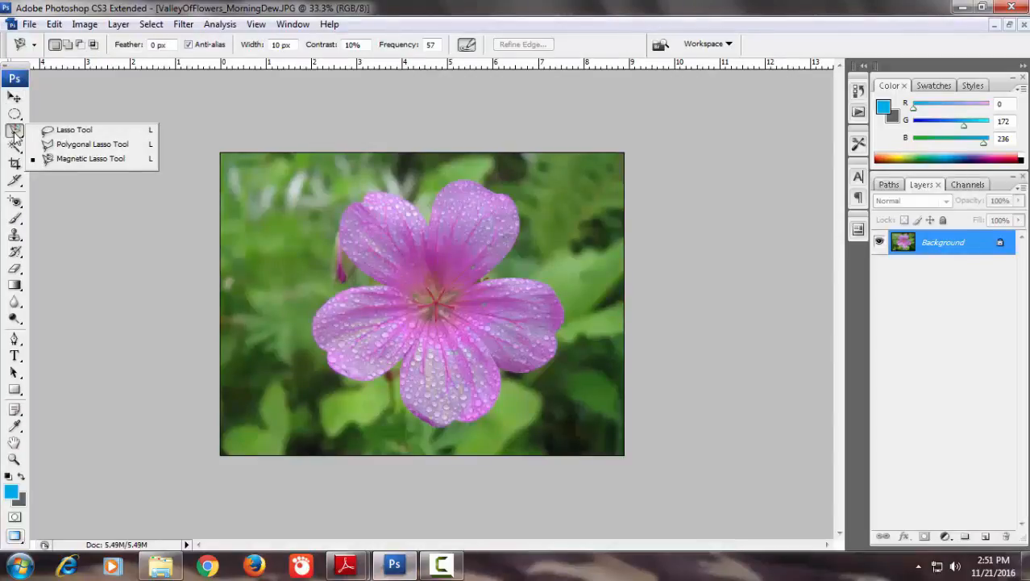
{"action": "left_click", "coordinate": [74, 132]}
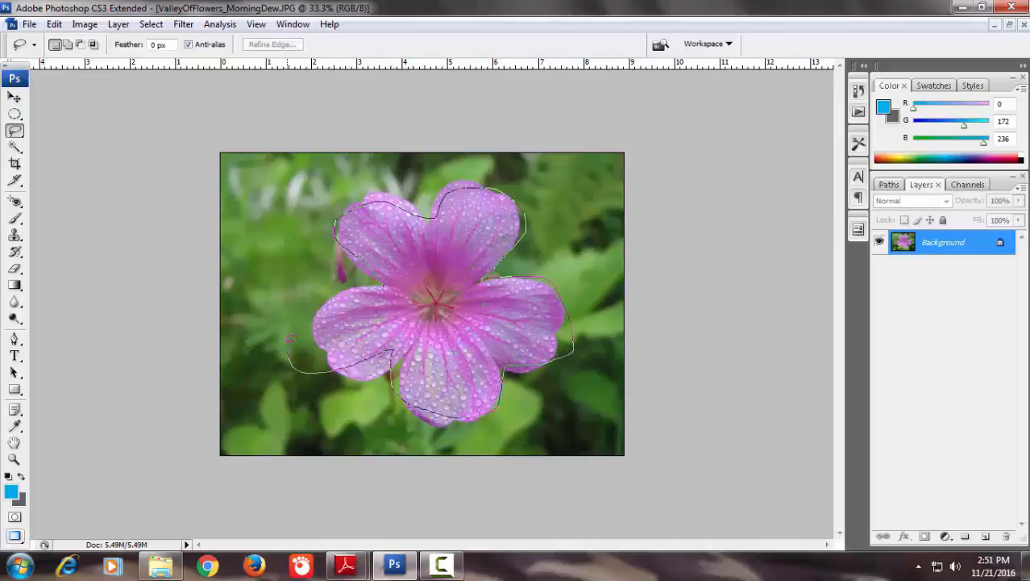
{"action": "left_click", "coordinate": [383, 284]}
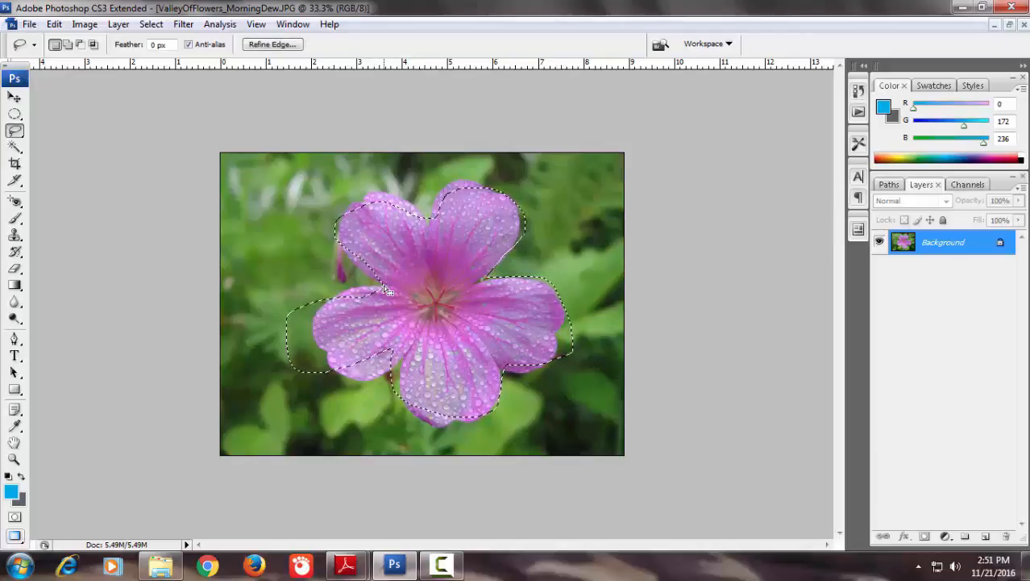
Cut the freehand-selected flower area, undo the cut, and deselect
{"action": "key", "text": "ctrl+x"}
{"action": "key", "text": "ctrl+z"}
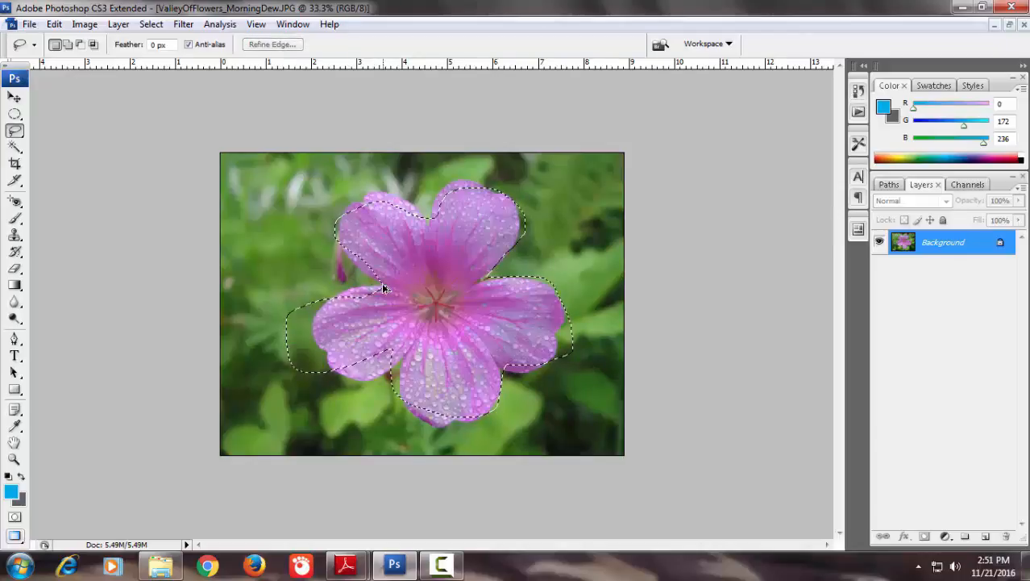
{"action": "key", "text": "ctrl+d"}
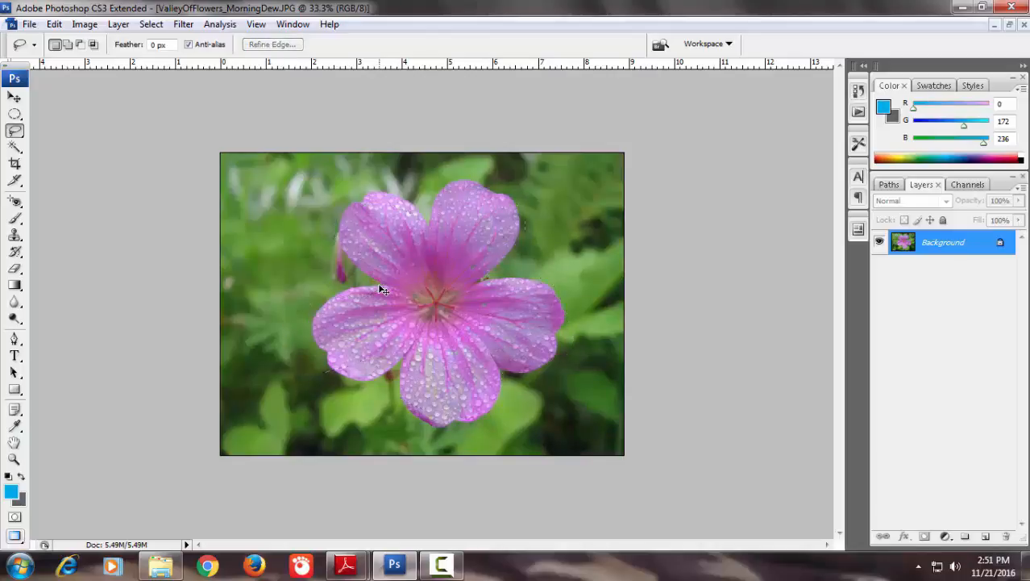
Outline the pink flower's petals with a closed straight-edged selection using the Polygonal Lasso tool
{"action": "left_click", "coordinate": [14, 132]}
{"action": "left_click", "coordinate": [66, 144]}
{"action": "left_click", "coordinate": [388, 192]}
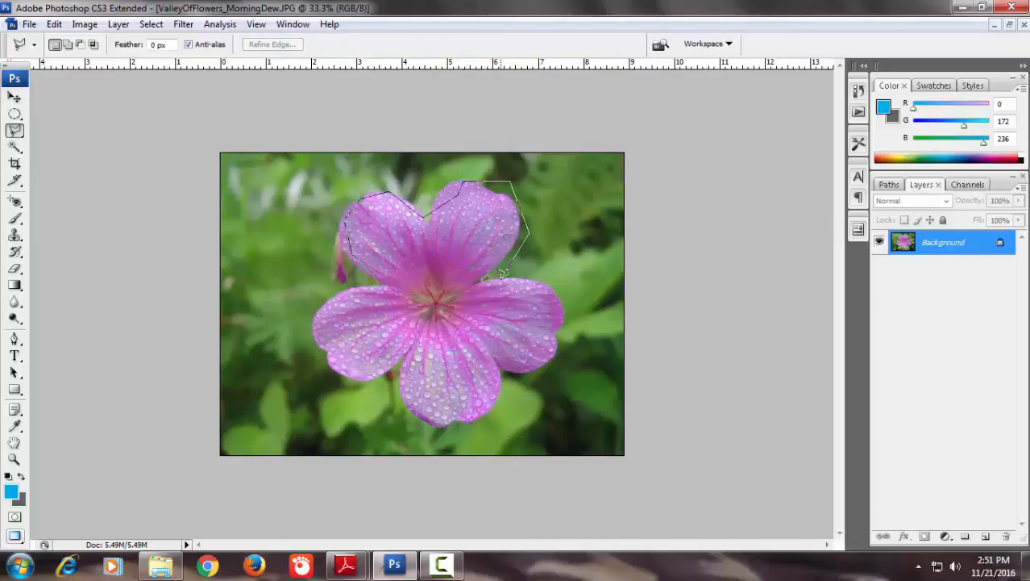
{"action": "left_click", "coordinate": [440, 410]}
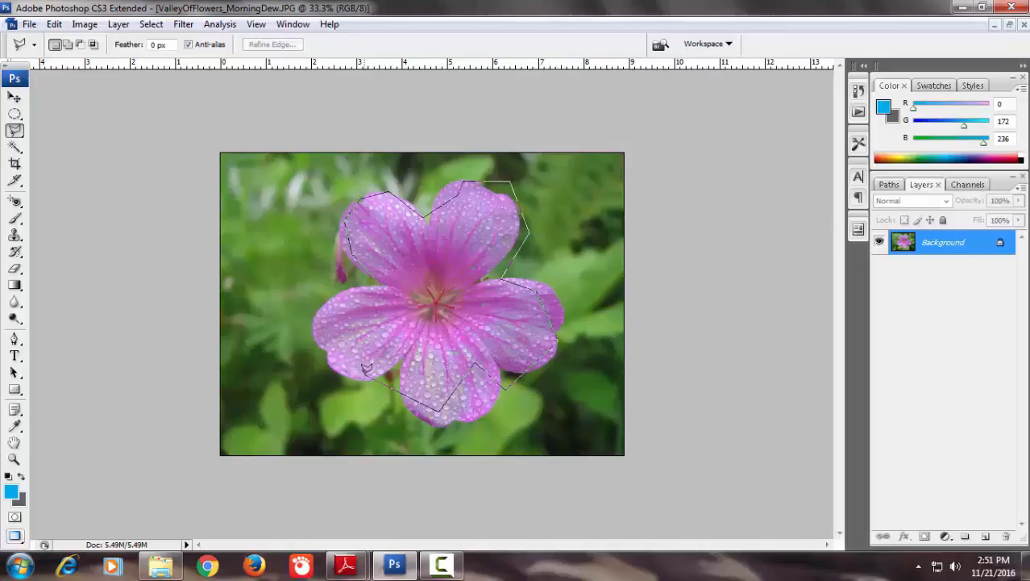
{"action": "left_click", "coordinate": [301, 356]}
{"action": "left_click", "coordinate": [383, 283]}
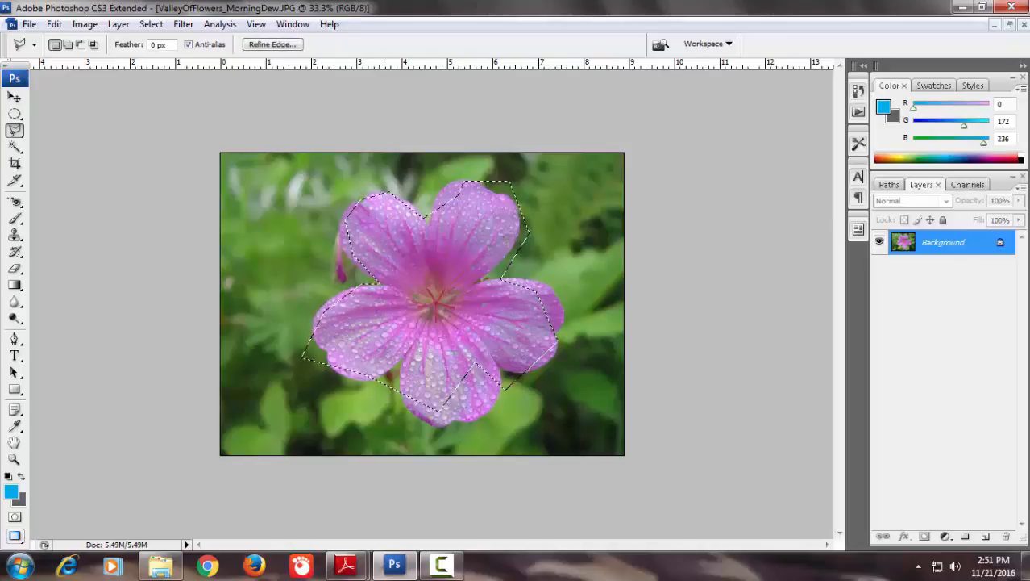
Delete the image content inside the polygonal selection, deselect, and undo both to restore the flower and its selection
{"action": "key", "text": "Delete"}
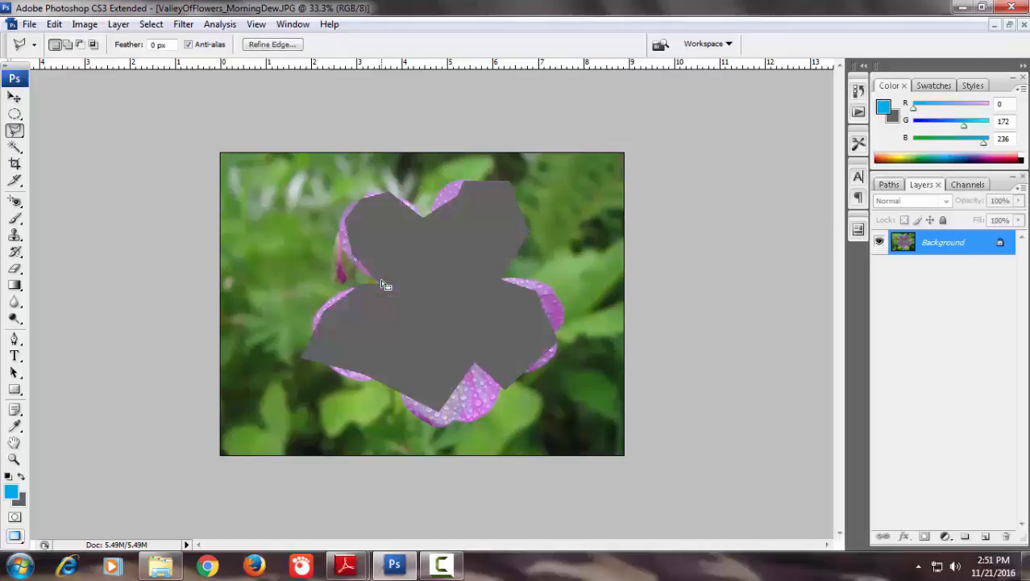
{"action": "key", "text": "ctrl+d"}
{"action": "key", "text": "ctrl+alt+z"}
{"action": "key", "text": "ctrl+alt+z"}
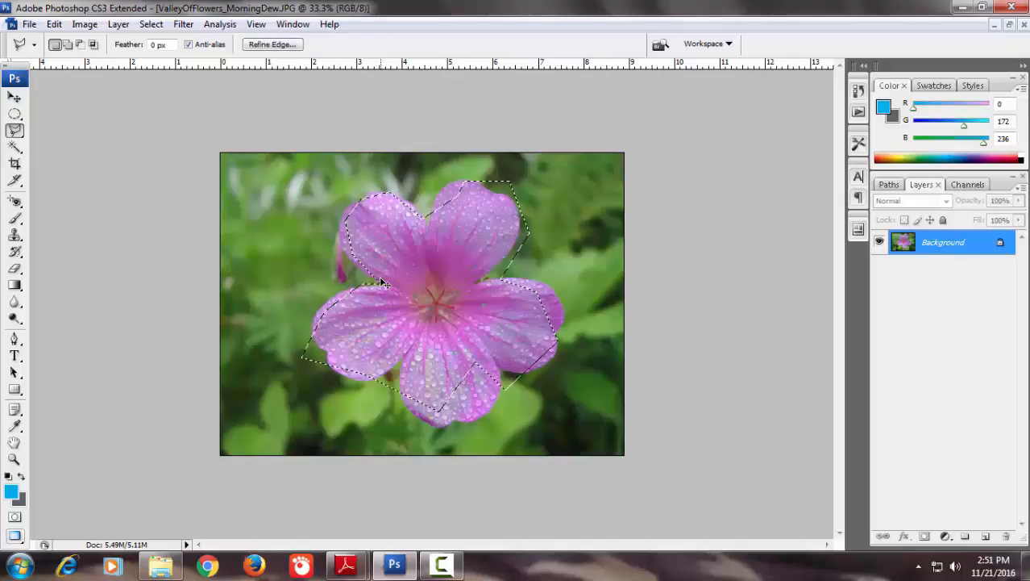
Deselect the polygonal selection and trace a closed selection tightly around the pink flower's petals with the Magnetic Lasso tool
{"action": "key", "text": "ctrl+d"}
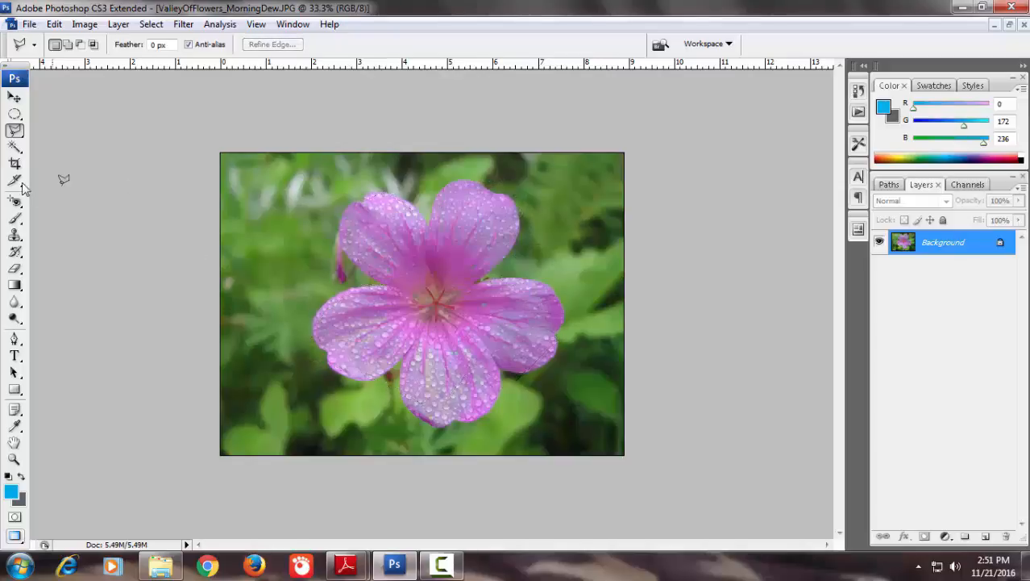
{"action": "left_click", "coordinate": [15, 131]}
{"action": "left_click", "coordinate": [66, 159]}
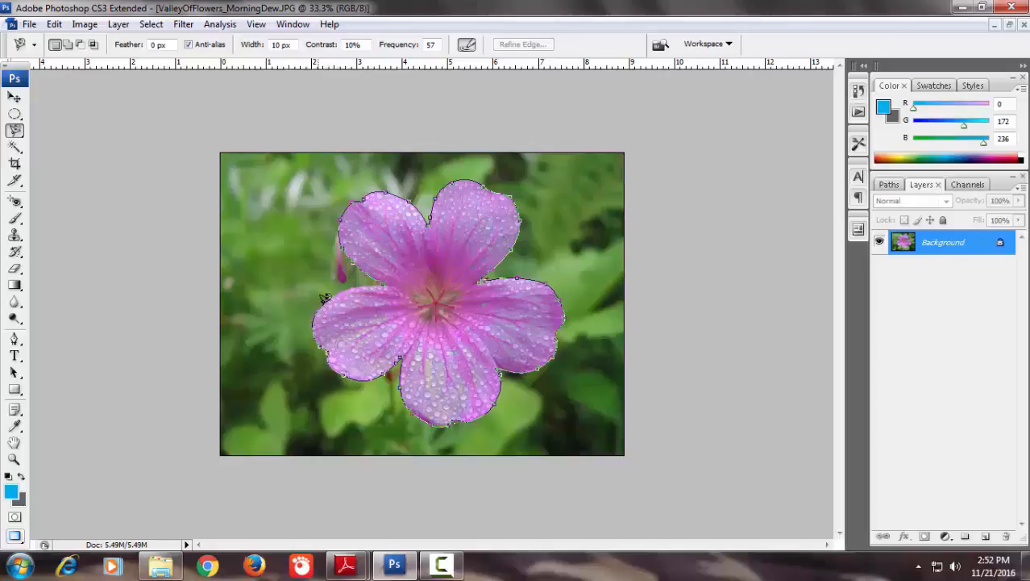
{"action": "left_click", "coordinate": [384, 278]}
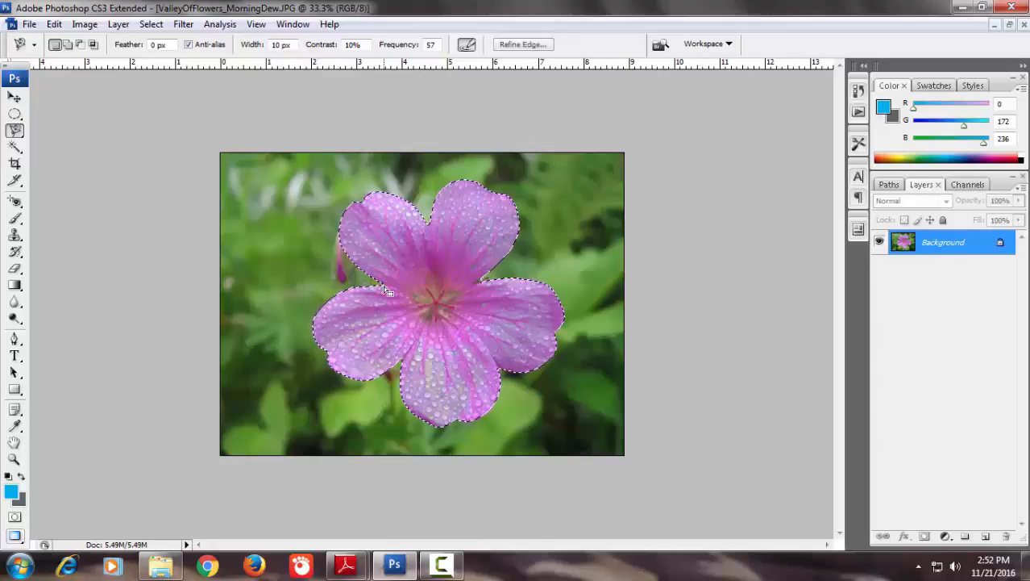
Fill the flower selection with the background color in Normal mode at 50% opacity
{"action": "left_click", "coordinate": [54, 25]}
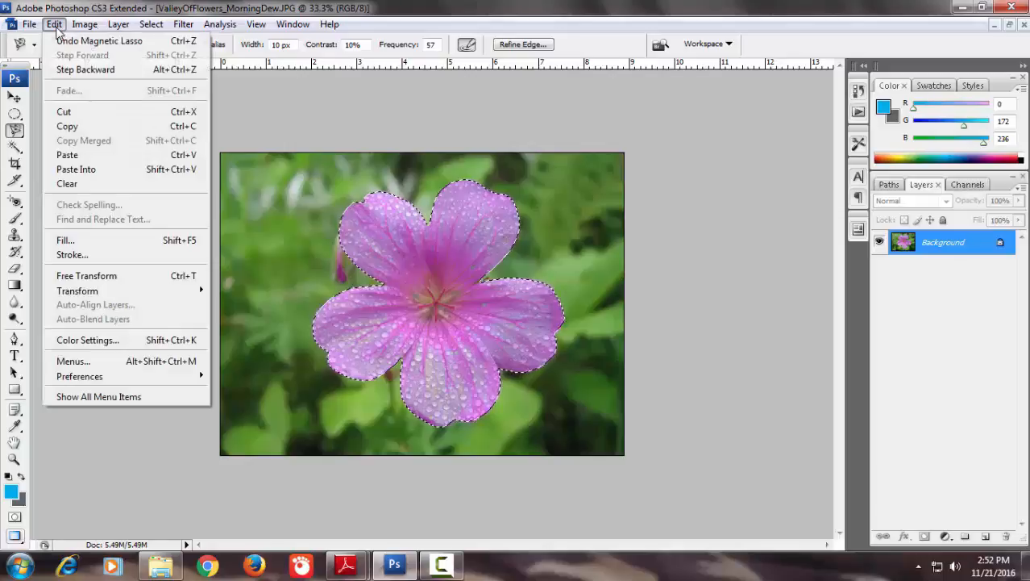
{"action": "left_click", "coordinate": [71, 240]}
{"action": "left_click_drag", "start_coordinate": [495, 137], "coordinate": [704, 143]}
{"action": "left_click", "coordinate": [762, 178]}
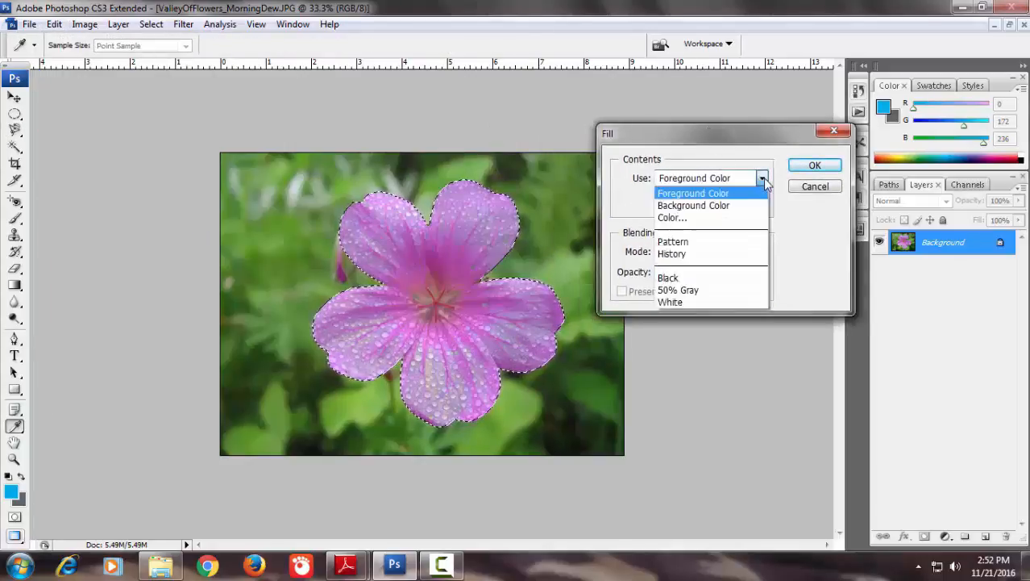
{"action": "left_click", "coordinate": [698, 207]}
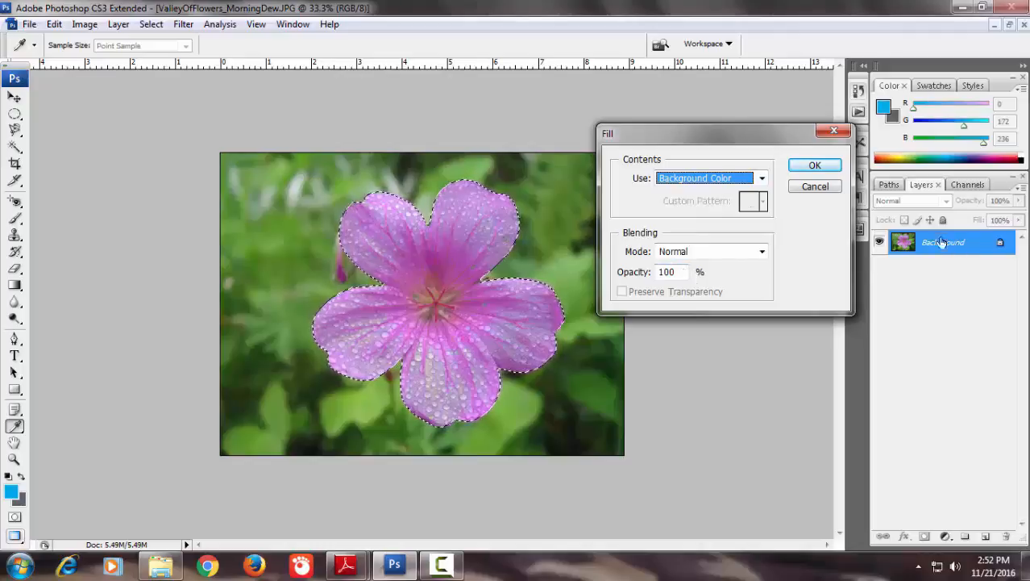
{"action": "double_click", "coordinate": [682, 272]}
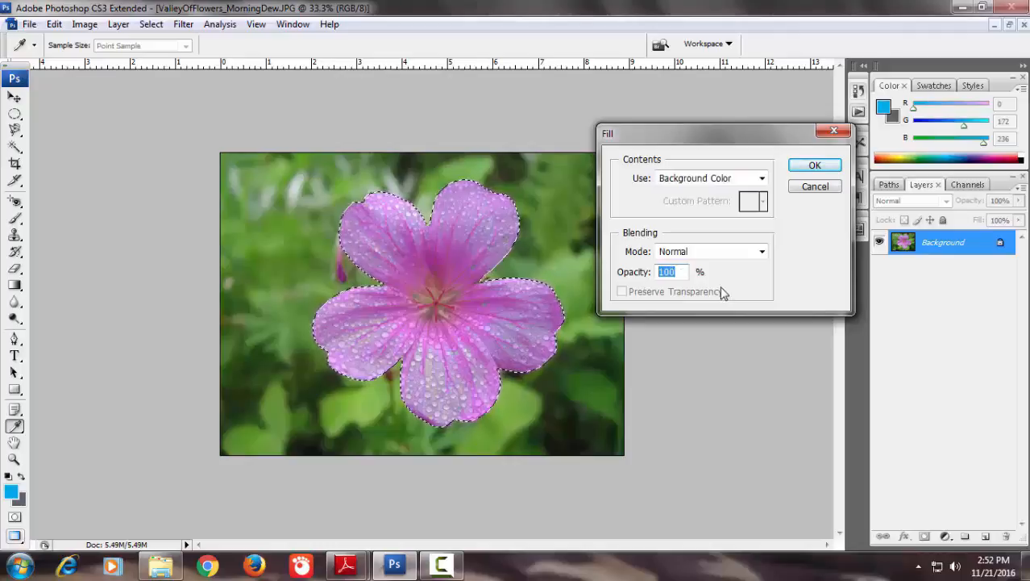
{"action": "type", "text": "50"}
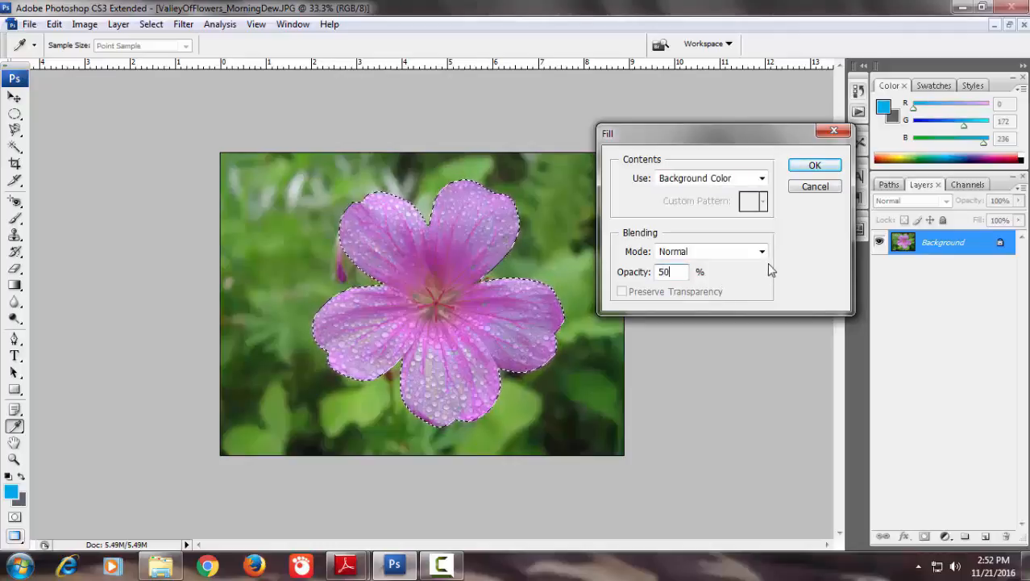
{"action": "left_click", "coordinate": [797, 164]}
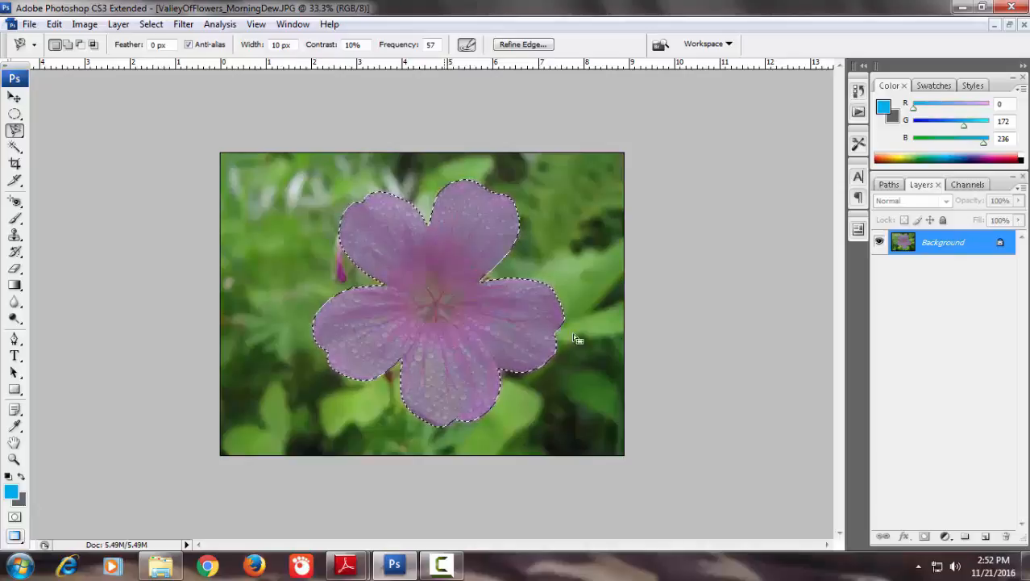
Convert the locked Background into a regular layer and fill the flower selection with the blue foreground color at 100% opacity
{"action": "double_click", "coordinate": [953, 252]}
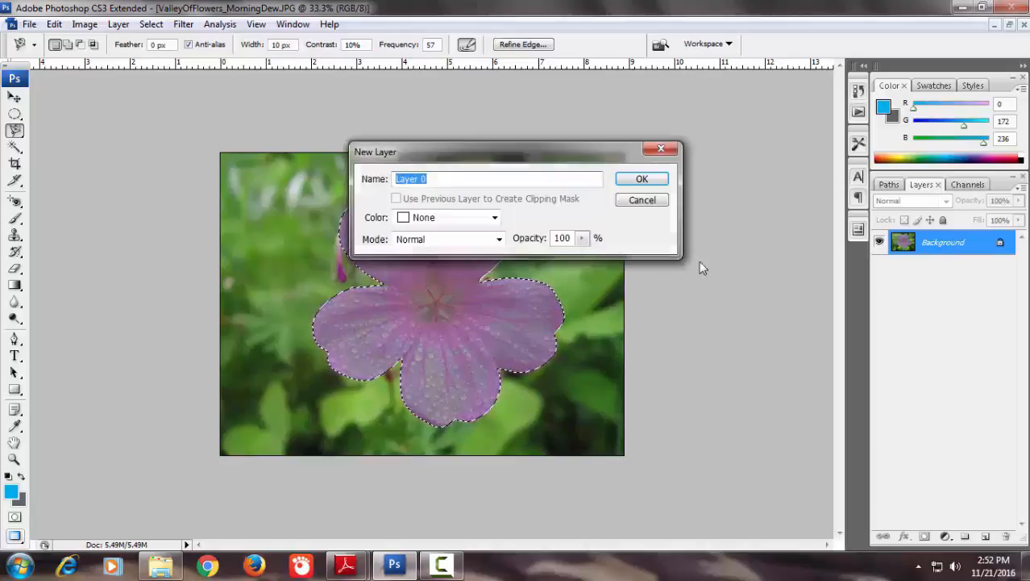
{"action": "left_click", "coordinate": [647, 177]}
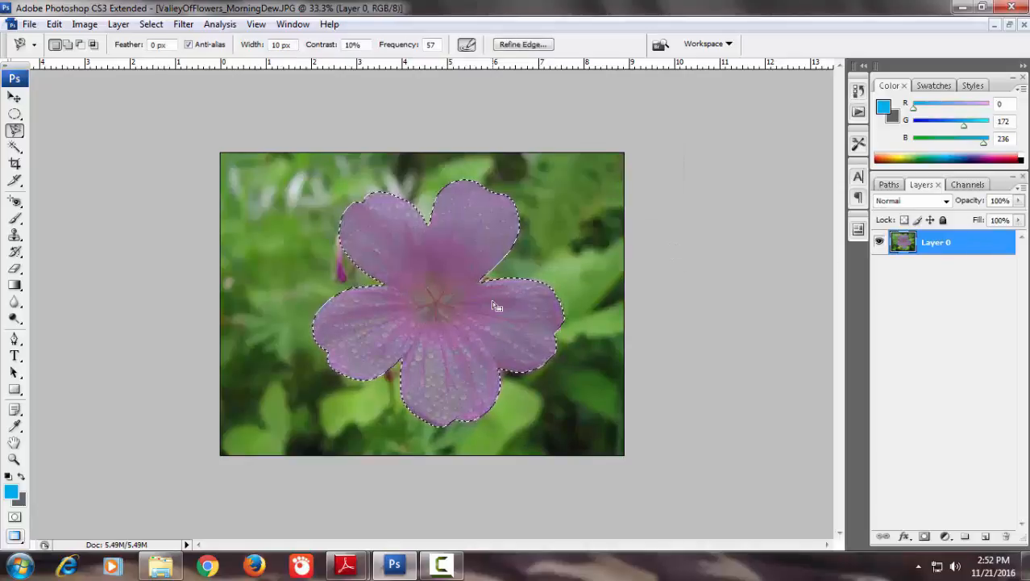
{"action": "left_click", "coordinate": [54, 24]}
{"action": "left_click", "coordinate": [76, 238]}
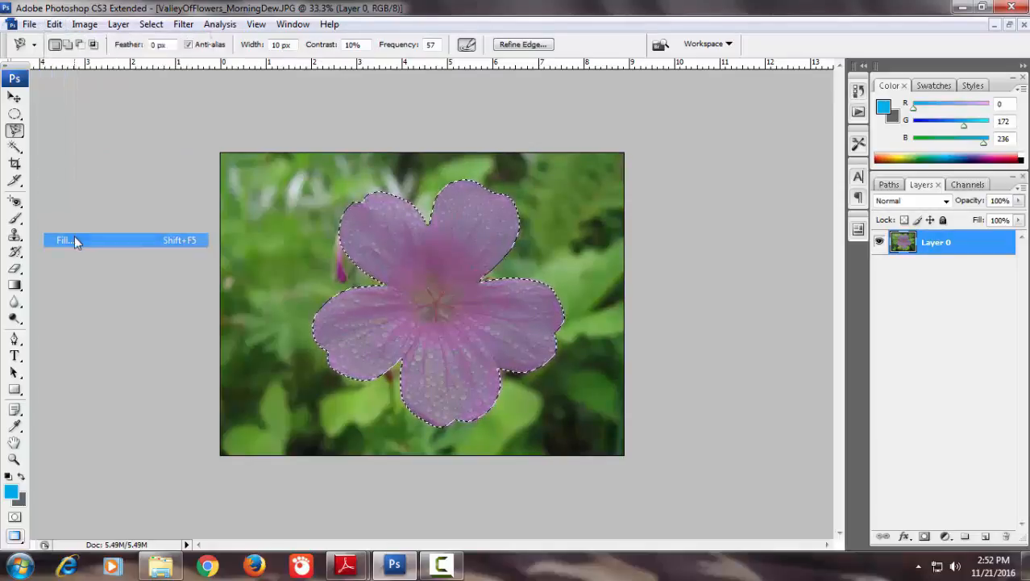
{"action": "left_click", "coordinate": [676, 271]}
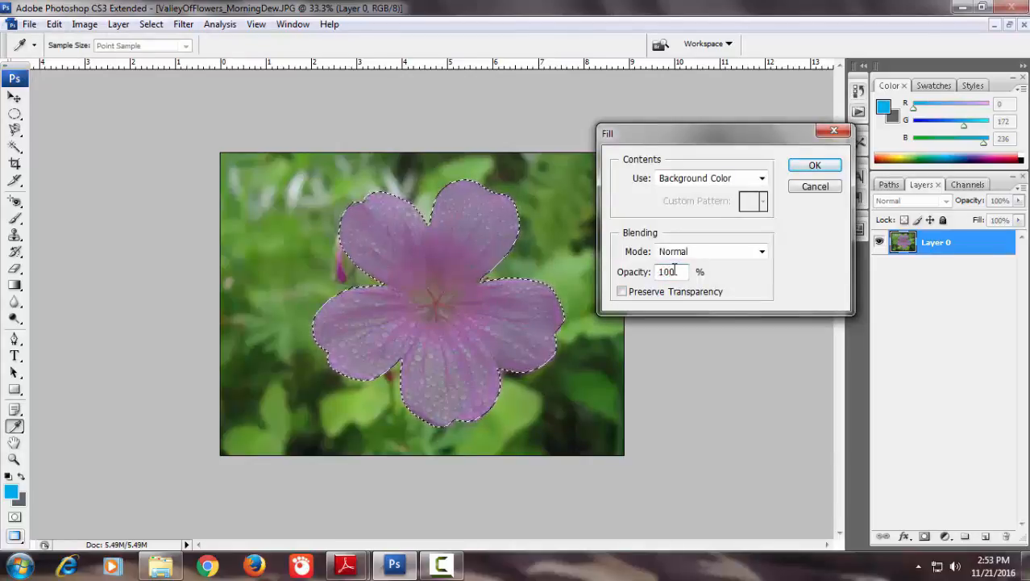
{"action": "left_click", "coordinate": [761, 178]}
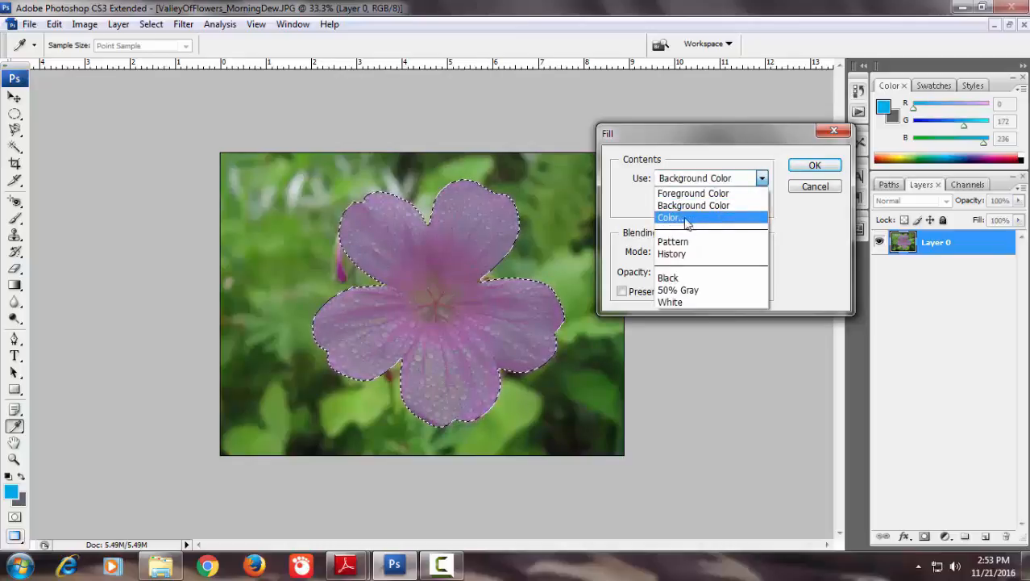
{"action": "left_click", "coordinate": [683, 195]}
{"action": "left_click", "coordinate": [814, 166]}
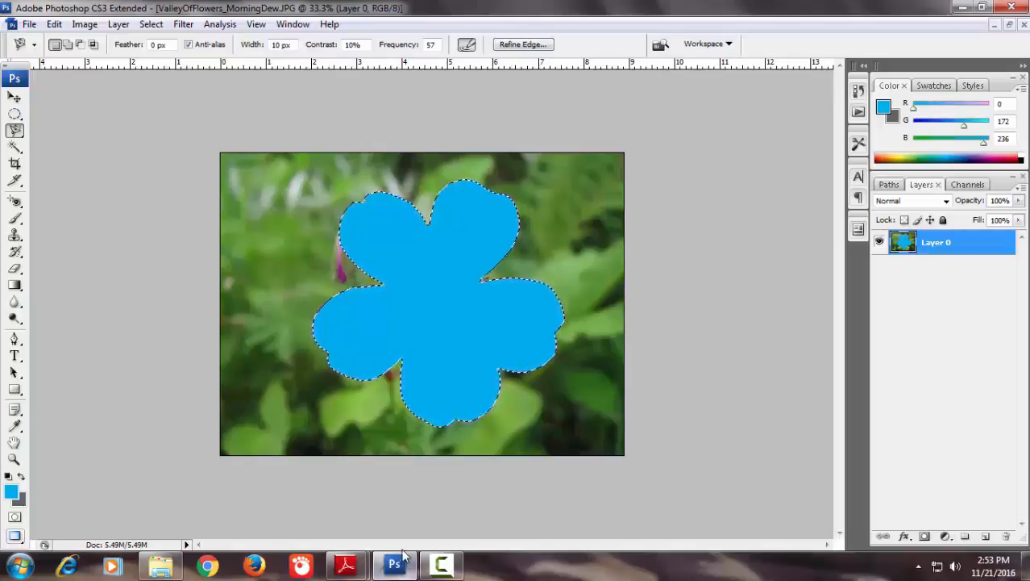
{"action": "left_click", "coordinate": [435, 567]}
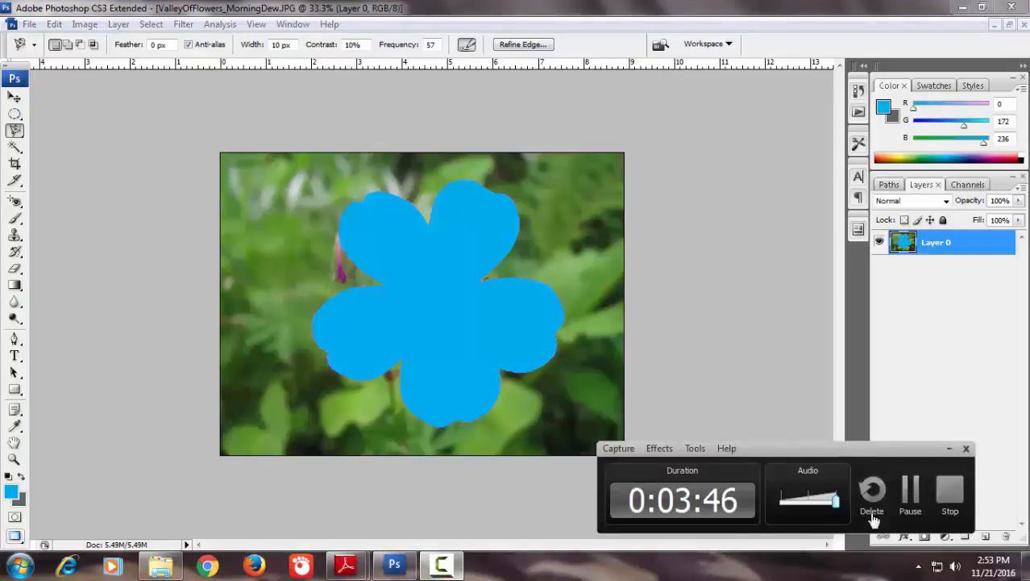
{"action": "left_click", "coordinate": [913, 495]}
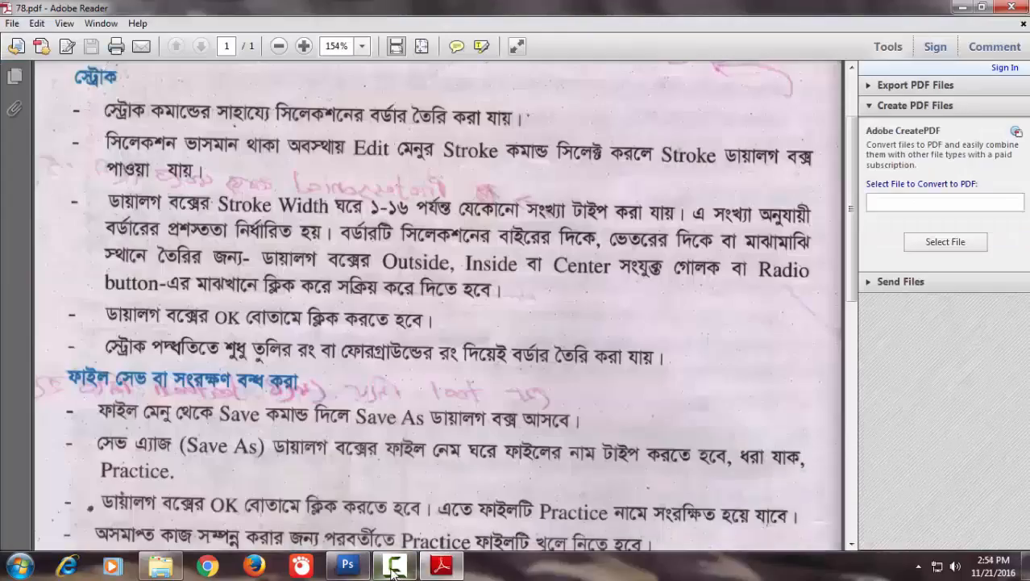
Switch back to Photoshop and stroke the flower selection with a 16 px white border located outside at 100% opacity
{"action": "left_click", "coordinate": [347, 565]}
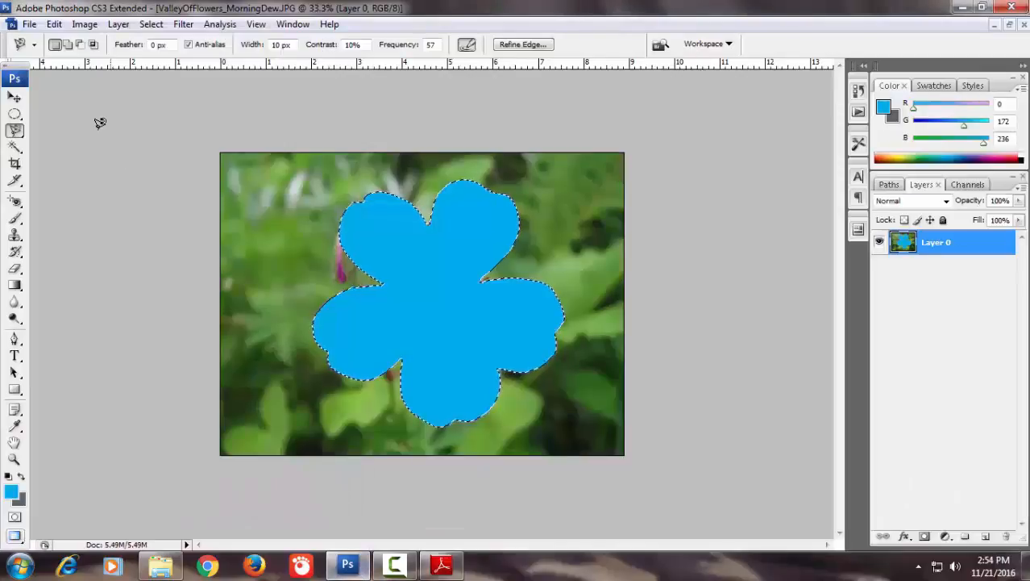
{"action": "left_click", "coordinate": [54, 23]}
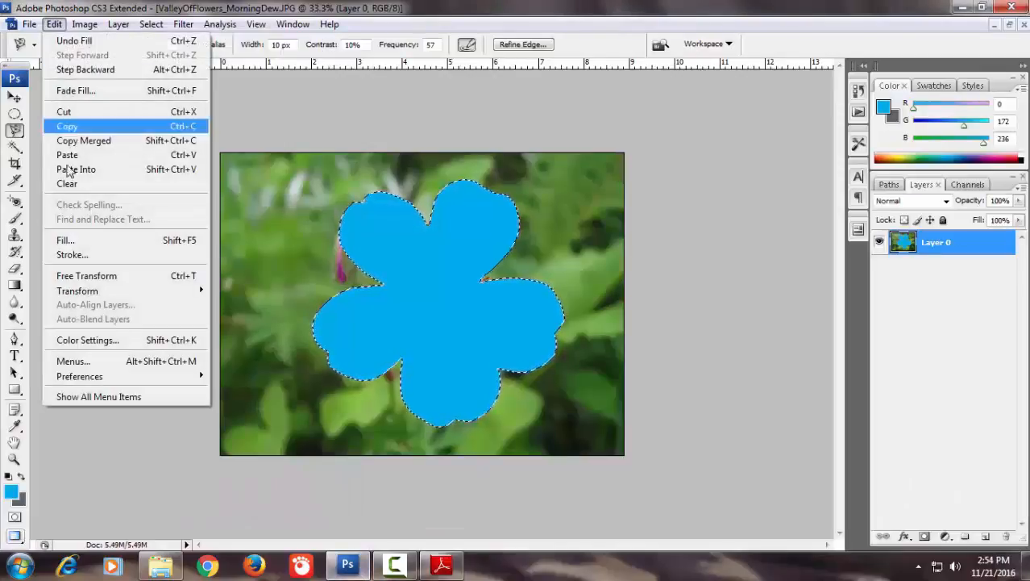
{"action": "left_click", "coordinate": [72, 255]}
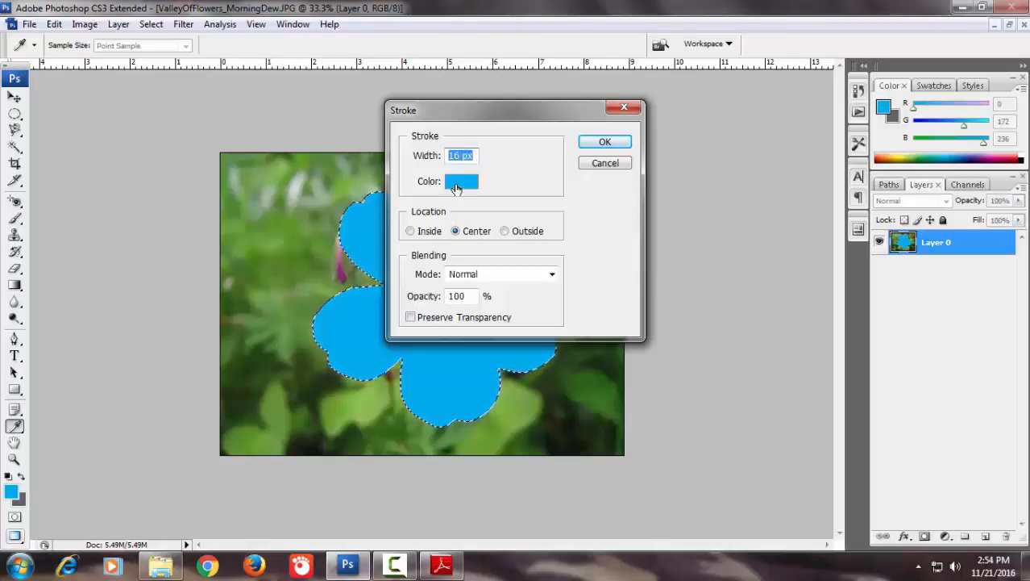
{"action": "left_click", "coordinate": [456, 188]}
{"action": "mouse_move", "coordinate": [476, 266]}
{"action": "left_mouse_down"}
{"action": "mouse_move", "coordinate": [463, 246]}
{"action": "mouse_move", "coordinate": [419, 236]}
{"action": "left_mouse_up"}
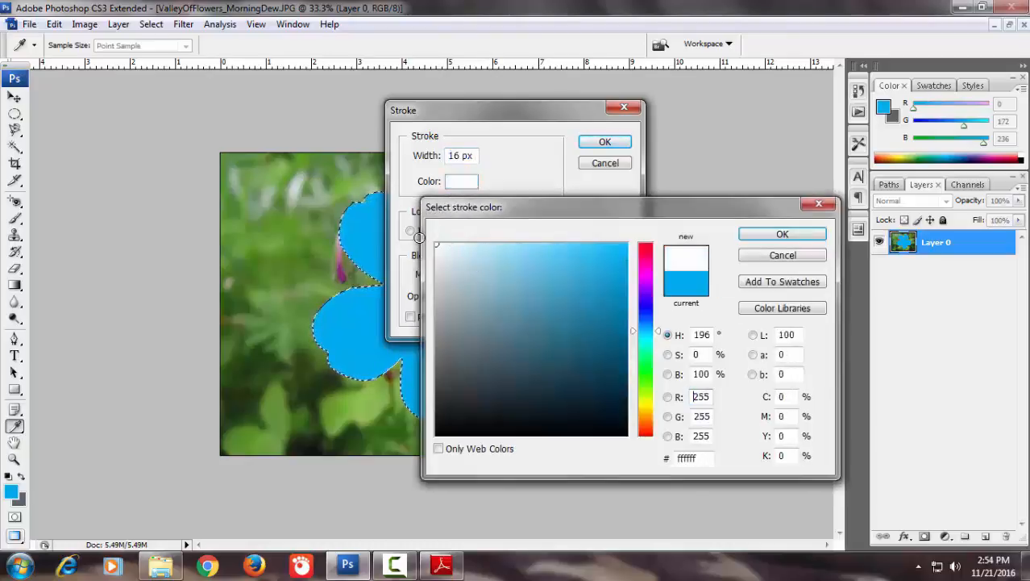
{"action": "left_click", "coordinate": [783, 234]}
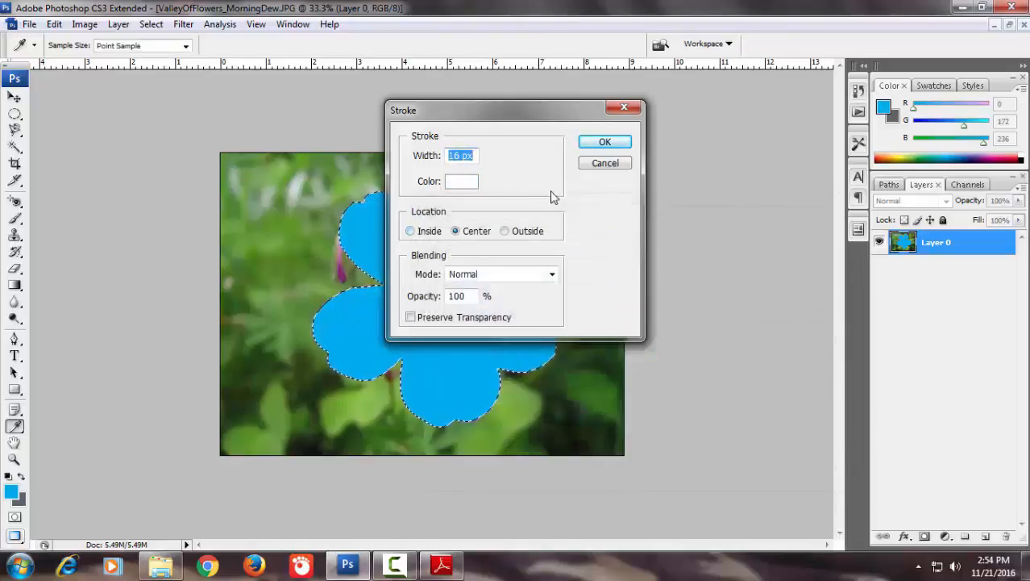
{"action": "left_click", "coordinate": [504, 232]}
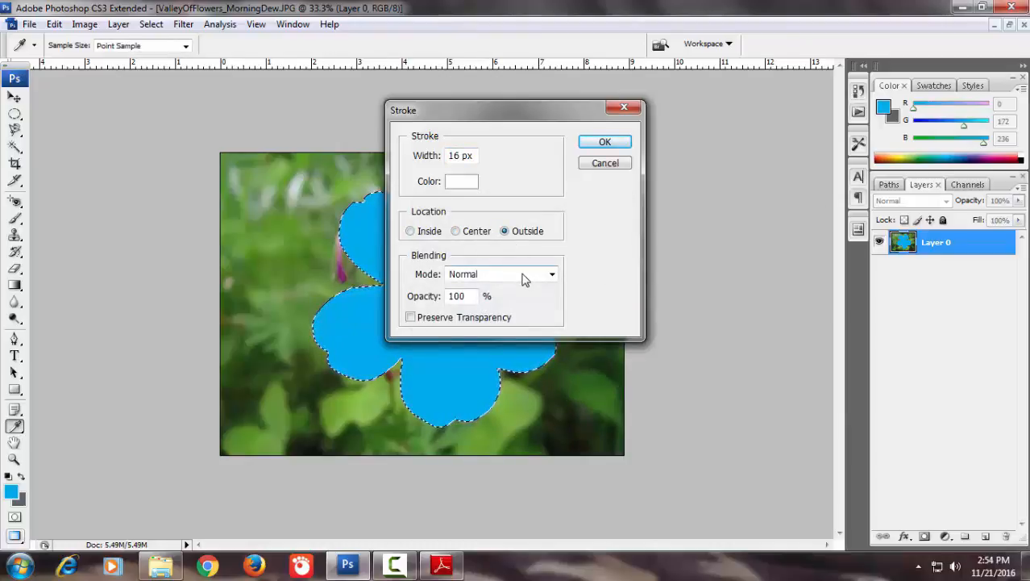
{"action": "left_click", "coordinate": [597, 142]}
{"action": "key", "text": "l"}
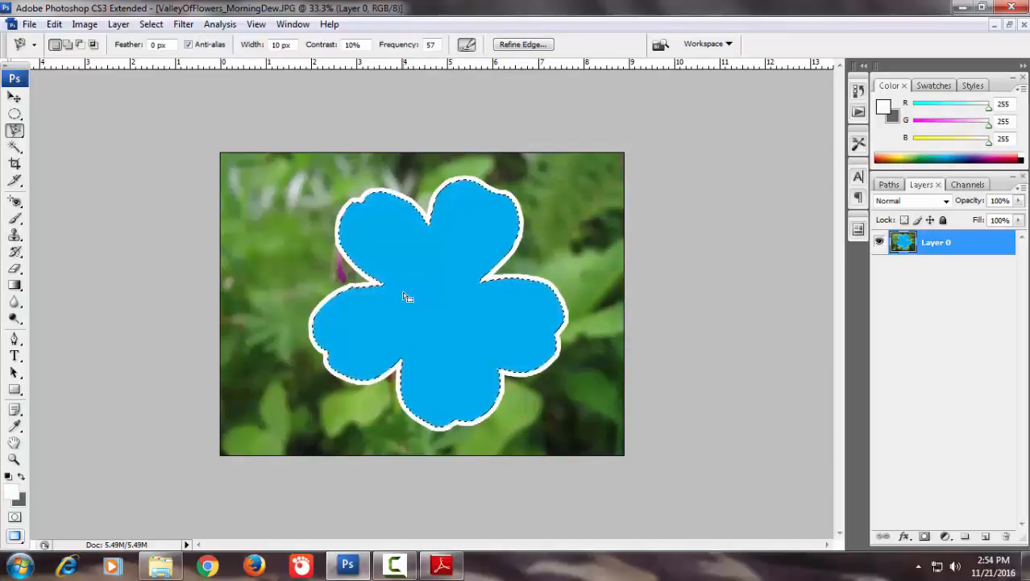
{"action": "left_click", "coordinate": [395, 568]}
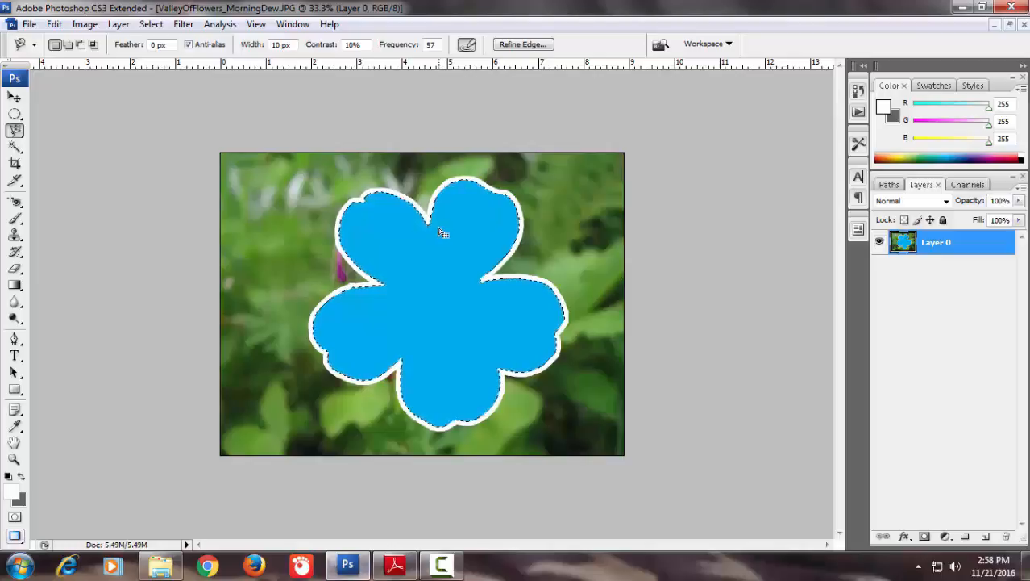
Deselect the flower and save the image to the desktop as a JPEG named practice, at Medium quality 7 with Baseline ("Standard") format
{"action": "key", "text": "ctrl+d"}
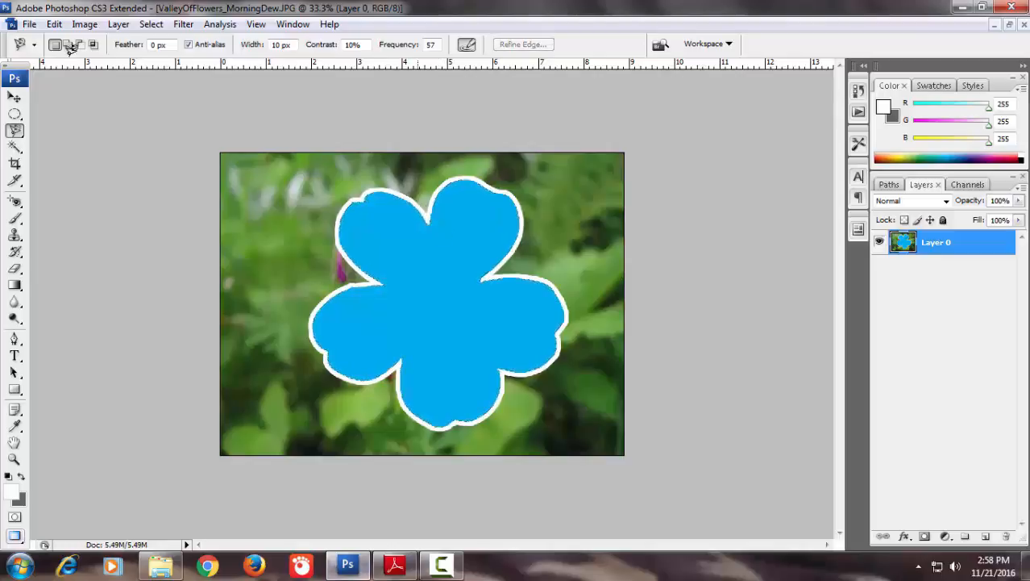
{"action": "left_click", "coordinate": [29, 25]}
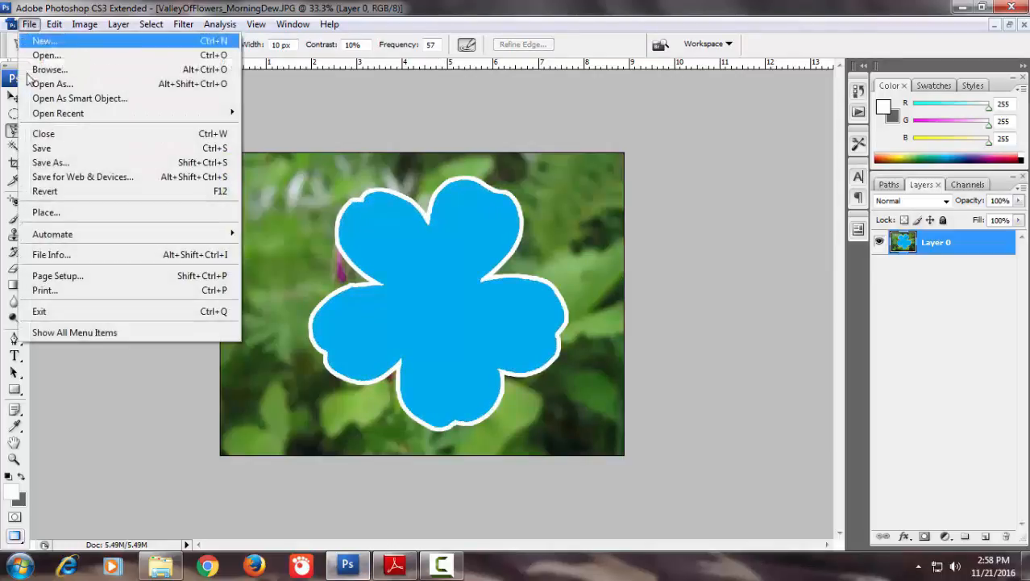
{"action": "left_click", "coordinate": [57, 167]}
{"action": "left_click_drag", "start_coordinate": [522, 282], "coordinate": [382, 286]}
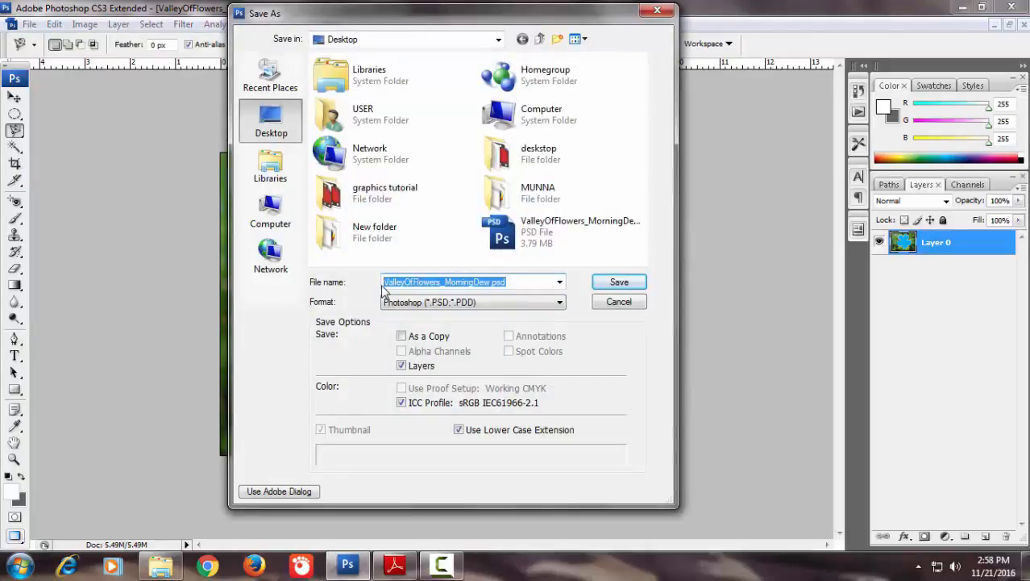
{"action": "type", "text": "practice"}
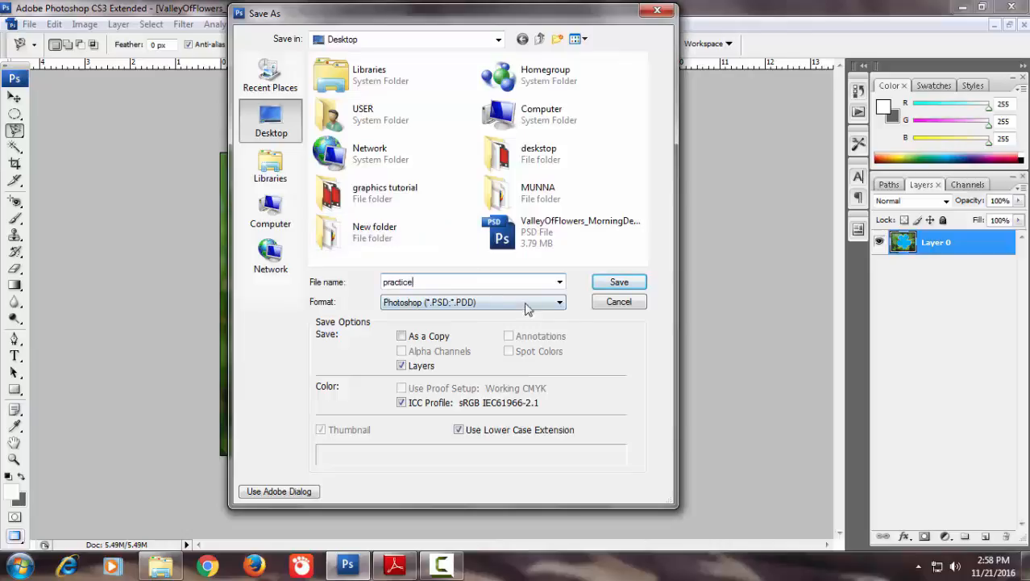
{"action": "left_click", "coordinate": [562, 303]}
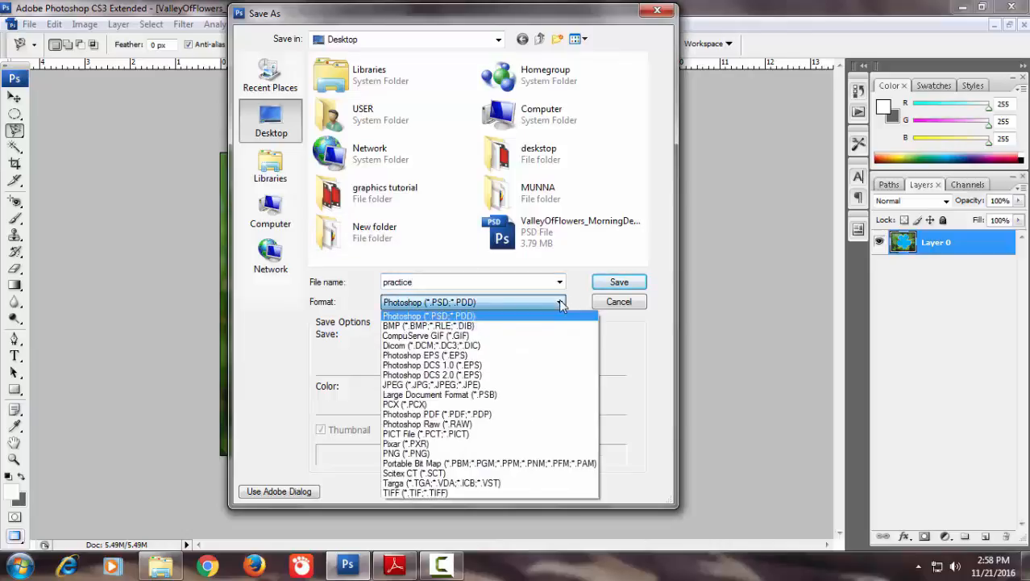
{"action": "left_click", "coordinate": [506, 386]}
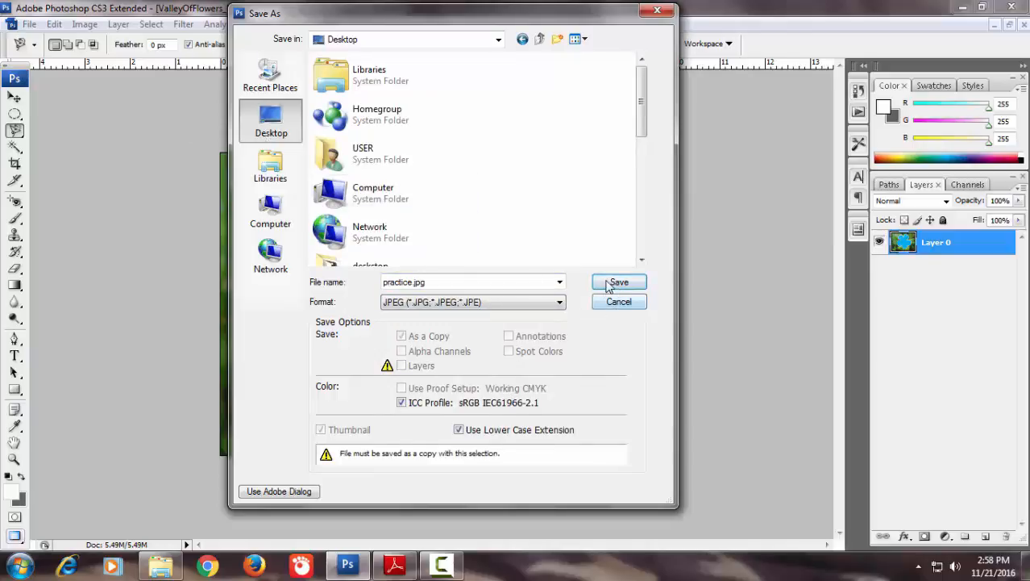
{"action": "left_click", "coordinate": [612, 284]}
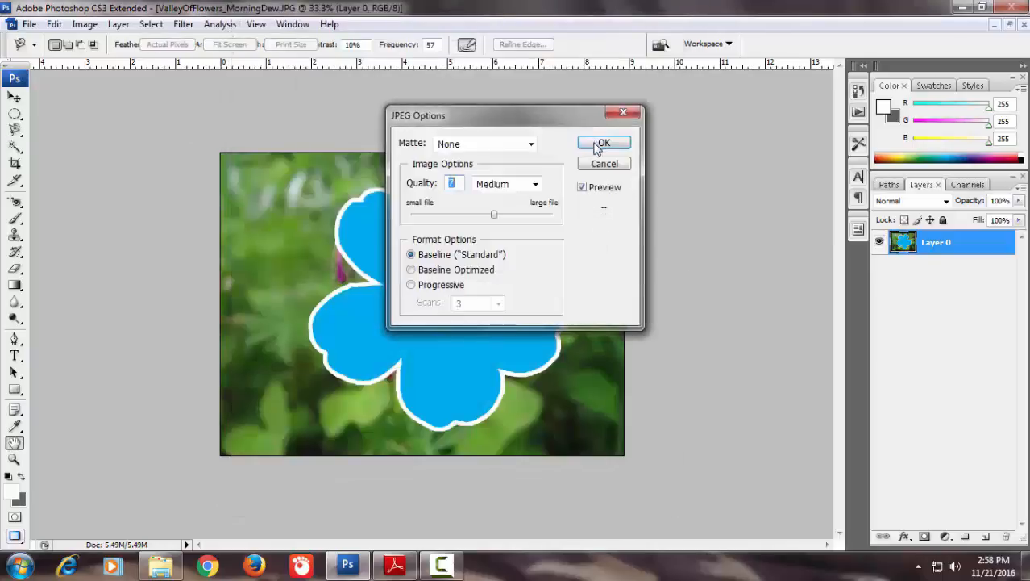
{"action": "left_click", "coordinate": [601, 143]}
Minimize Photoshop and Adobe Reader to look at the files on the desktop
{"action": "left_click", "coordinate": [965, 8]}
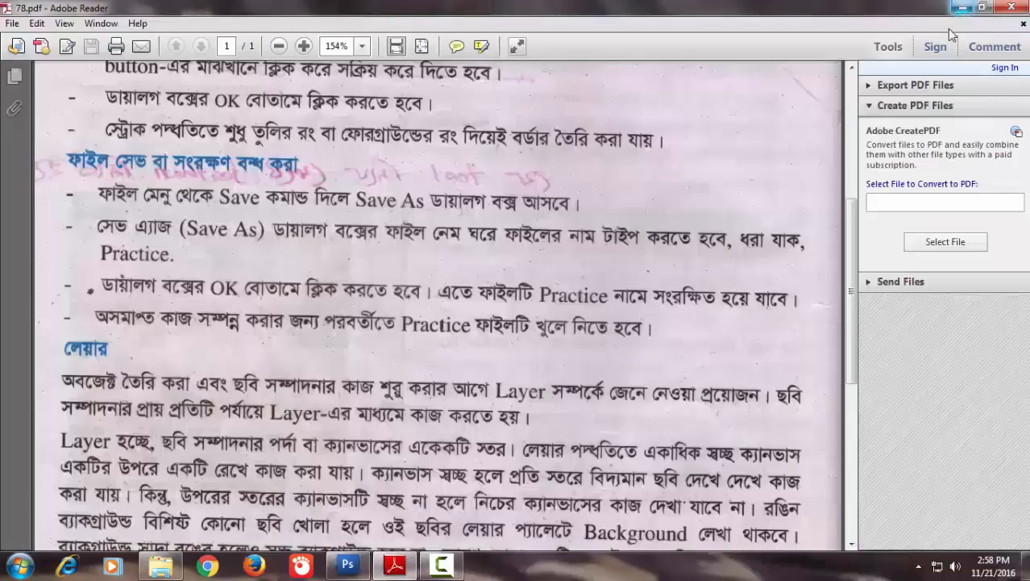
{"action": "left_click", "coordinate": [964, 8]}
{"action": "left_click", "coordinate": [963, 8]}
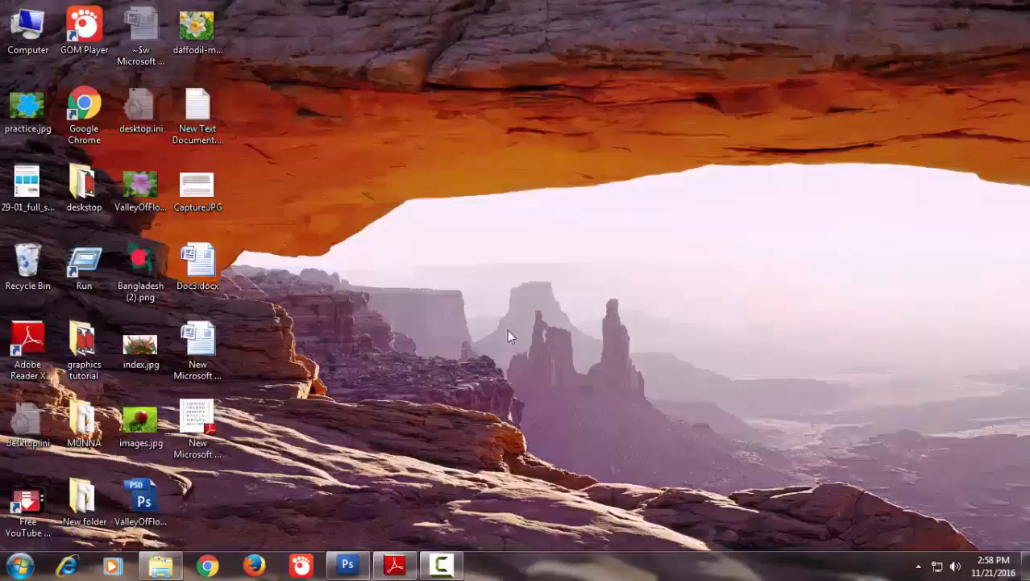